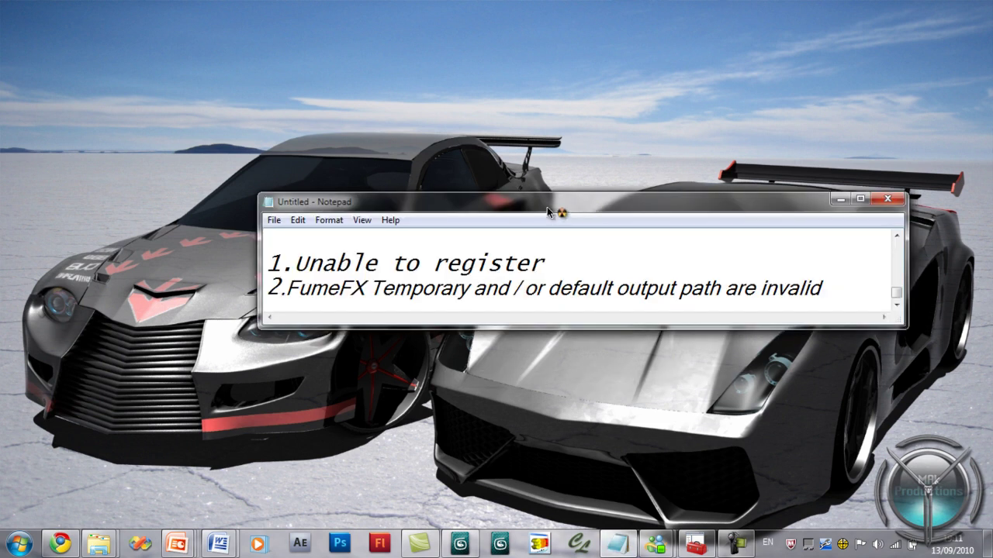
- Review the two FumeFX problems listed in the Notepad note, then minimize the note
left_click_drag(530, 209, 356, 142)
left_click_drag(121, 197, 437, 201)
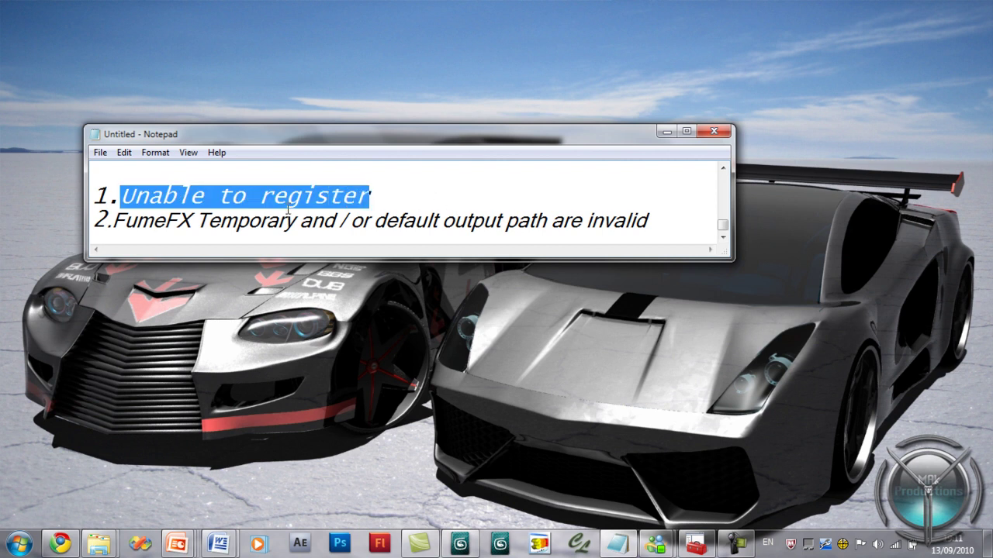
left_click_drag(113, 221, 663, 218)
left_click(663, 218)
left_click(667, 133)
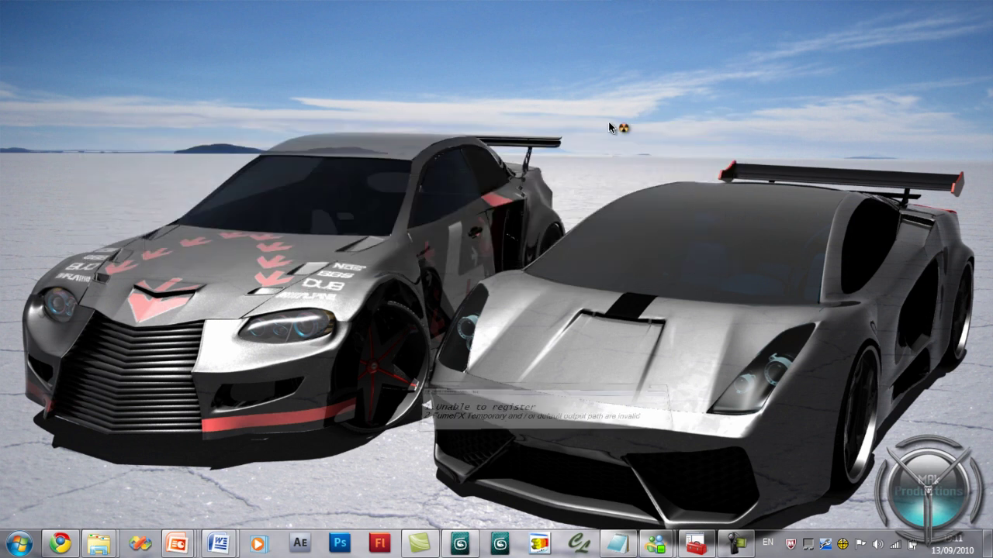
right_click(572, 115)
left_click(577, 177)
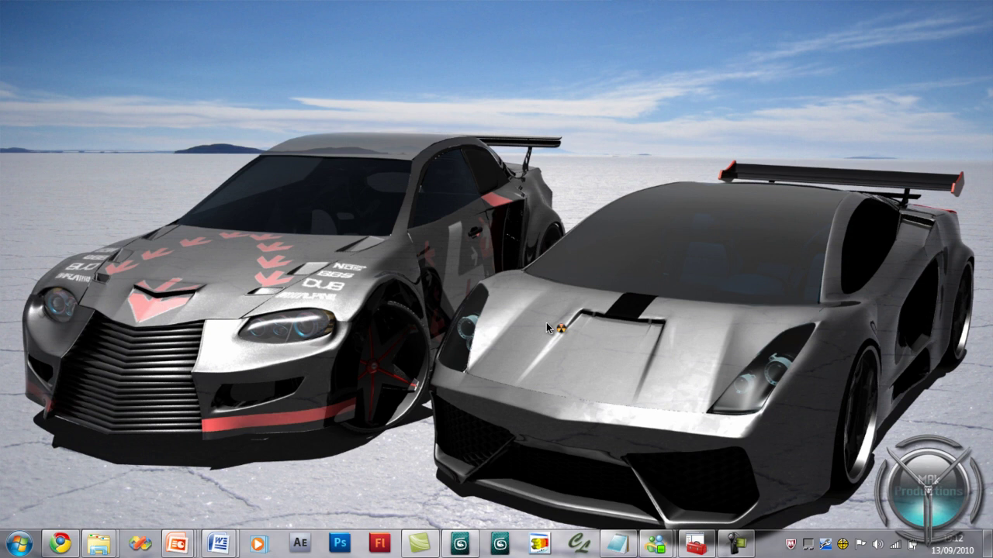
right_click(473, 277)
left_click(508, 335)
- Switch to 3ds Max and replace the scene containing the old FumeFX container with a fresh empty one, without saving changes
left_click(462, 543)
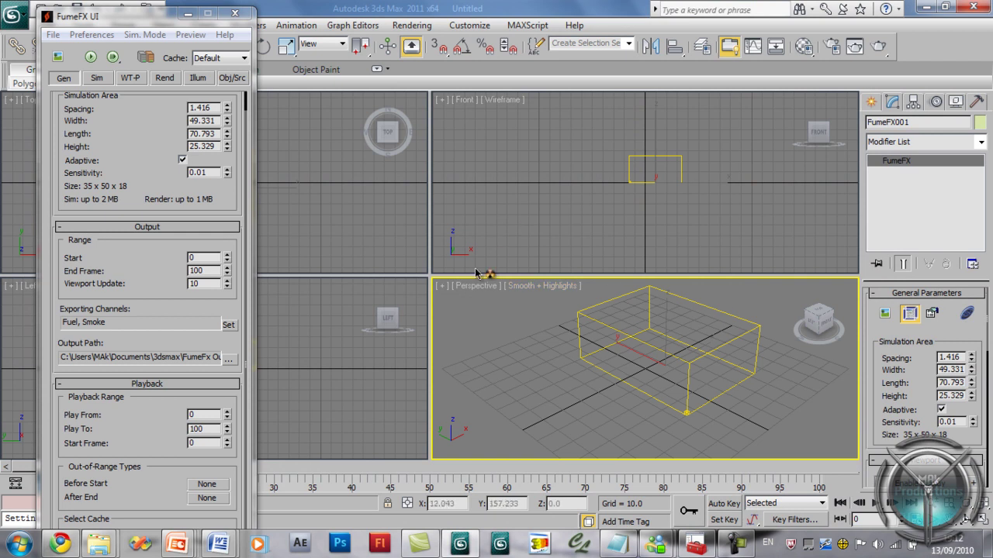
left_click(234, 13)
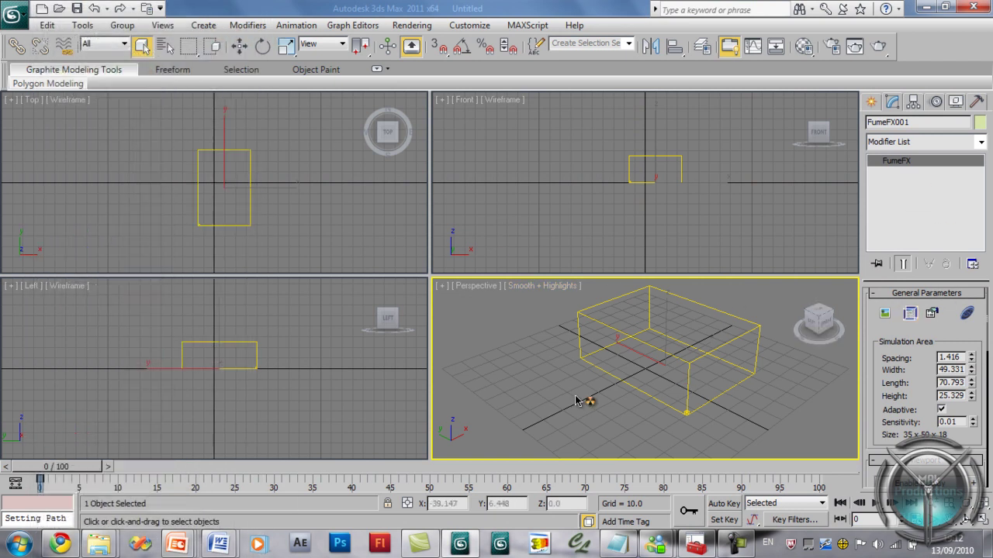
key("Delete")
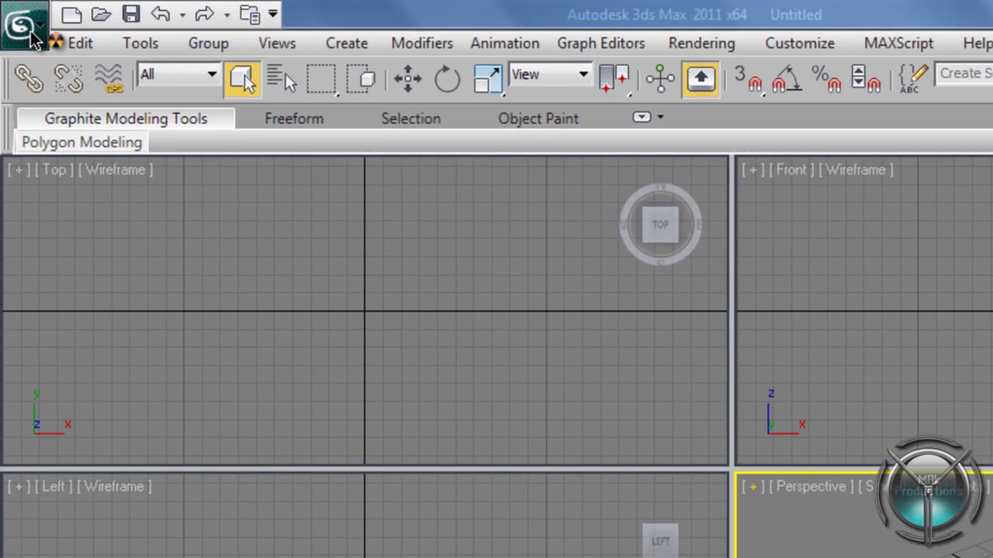
left_click(21, 28)
left_click(77, 156)
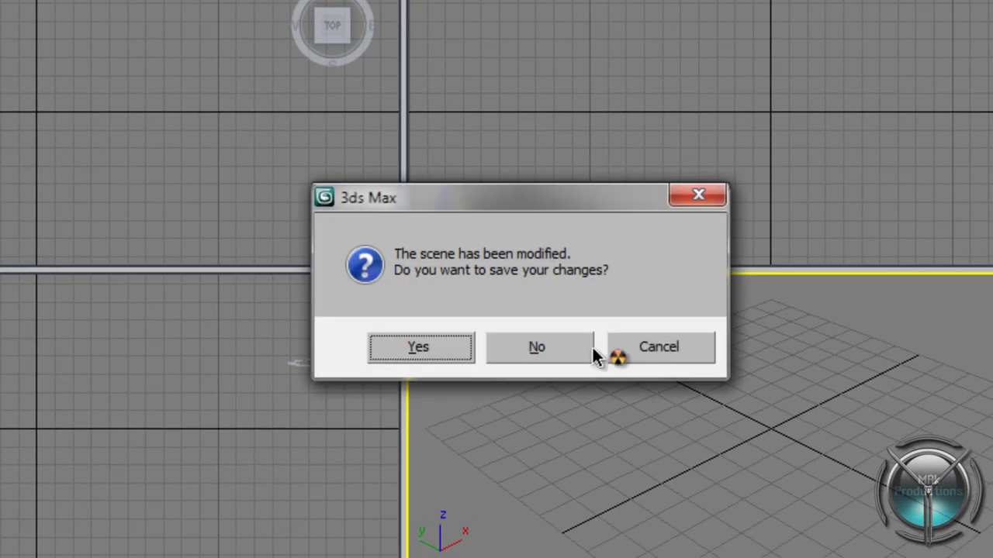
left_click(580, 355)
left_click(445, 300)
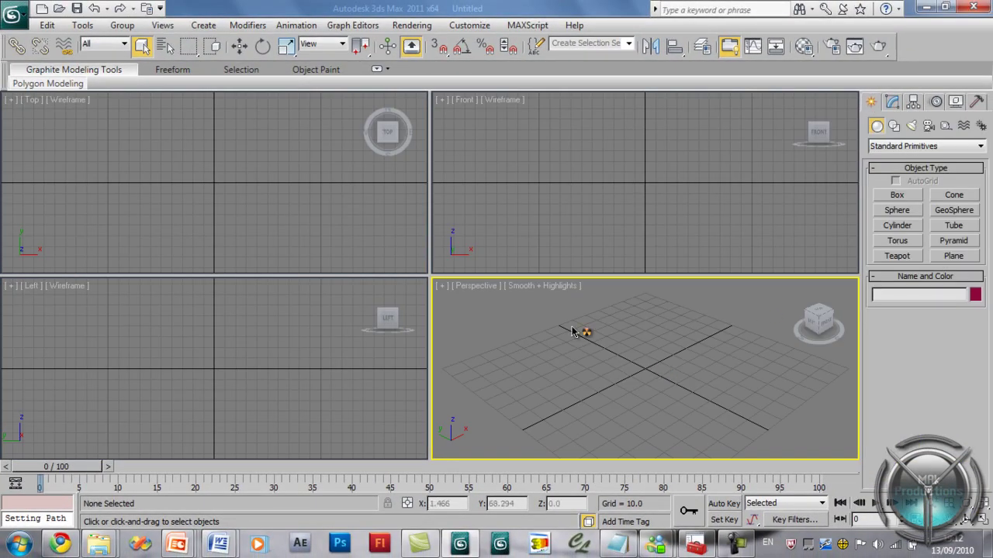
- Create a FumeFX container in the Perspective viewport, about 77 wide, 66 long and 30 high
left_click(914, 146)
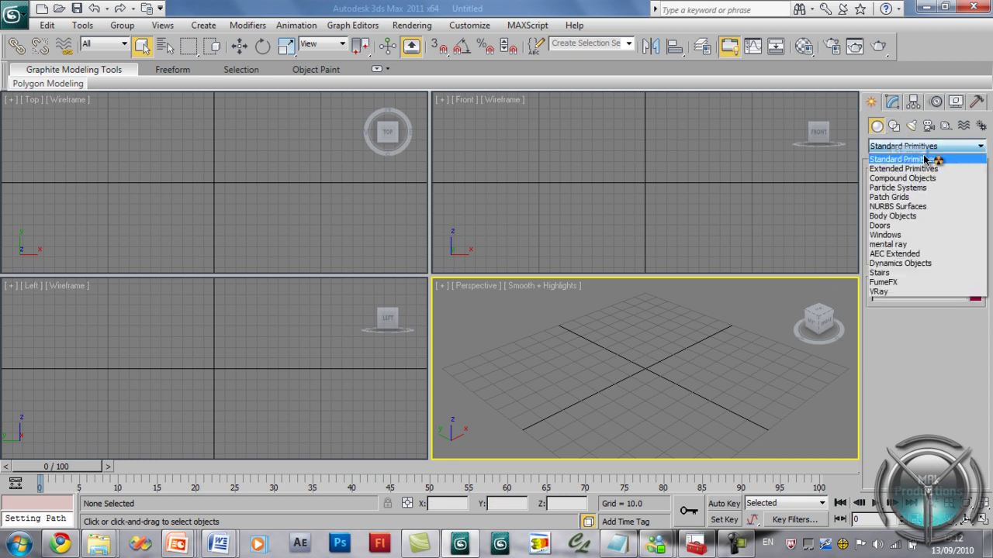
left_click(888, 284)
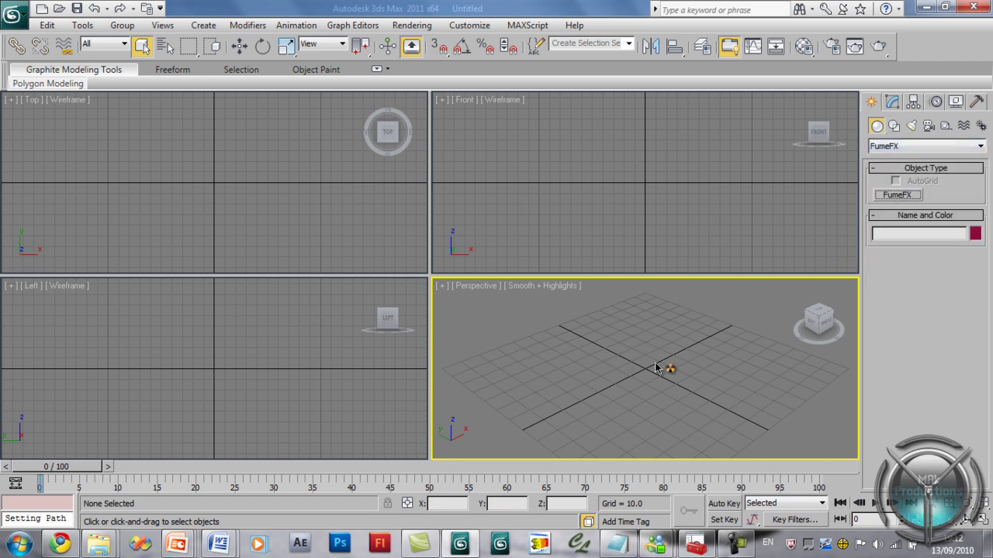
left_click_drag(638, 359, 777, 359)
left_click(756, 298)
right_click(719, 315)
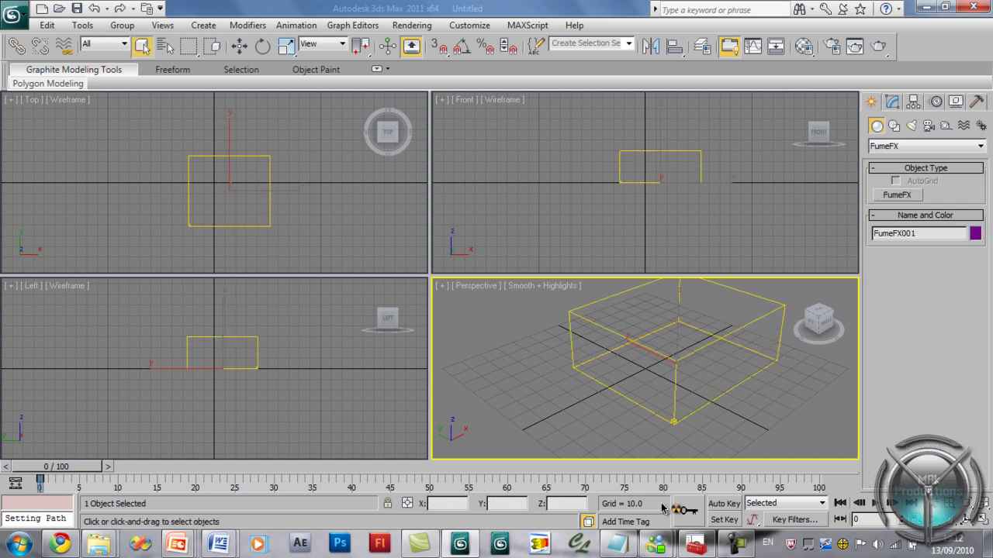
- Check the Notepad note's second item about invalid FumeFX temporary and default output paths, then return to 3ds Max
left_click(618, 544)
left_click_drag(115, 221, 699, 221)
left_click(666, 131)
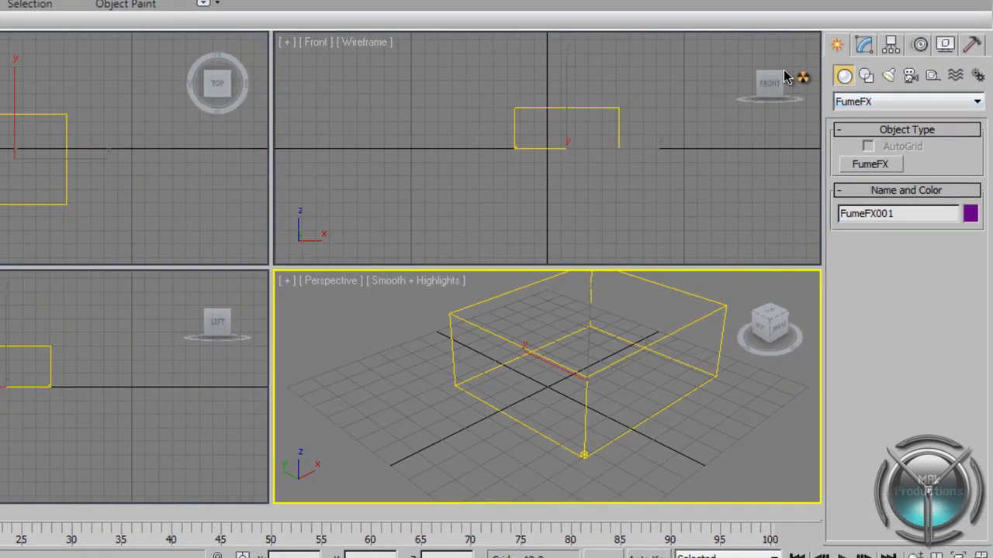
- Open the FumeFX UI for the selected container and bring its Output Path setting into view
left_click(864, 44)
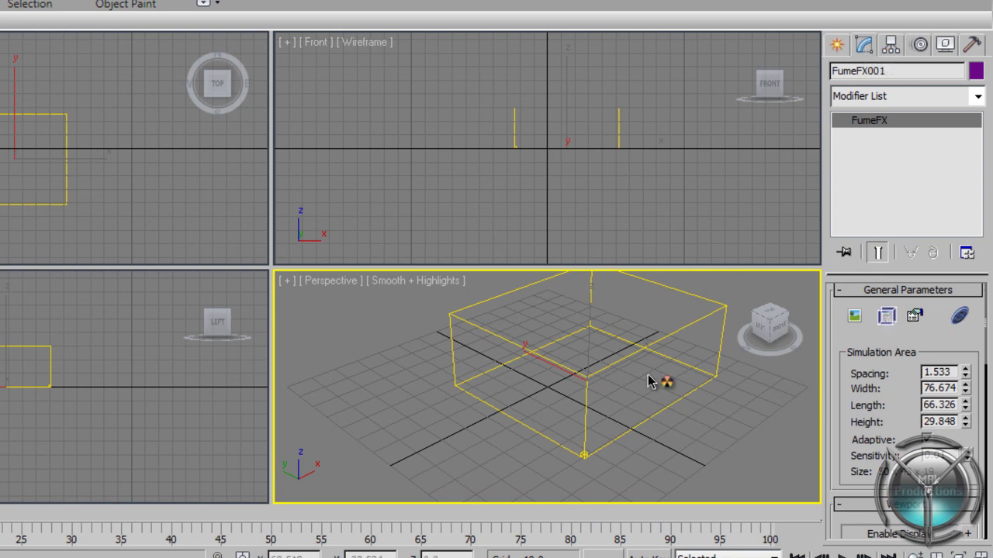
left_click(888, 317)
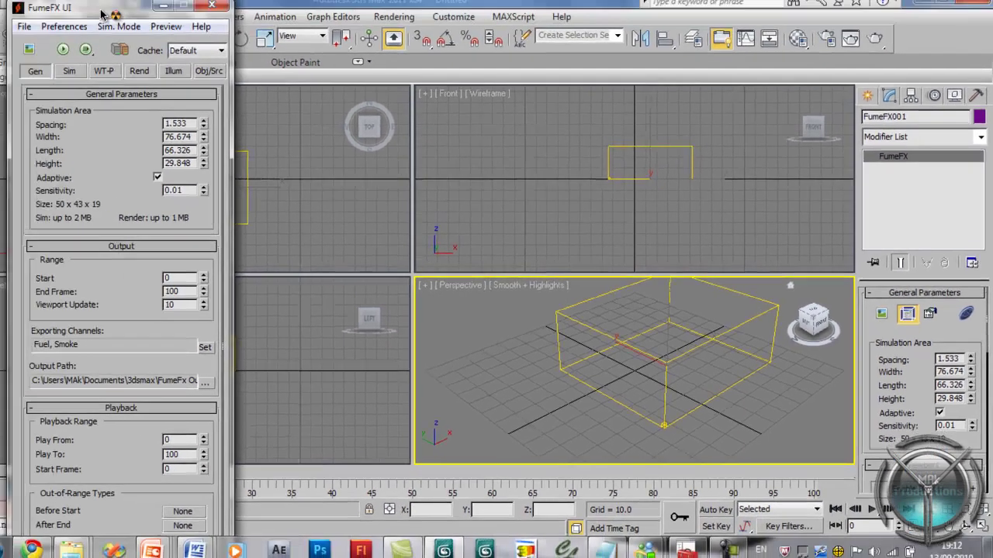
left_click_drag(90, 11, 403, 19)
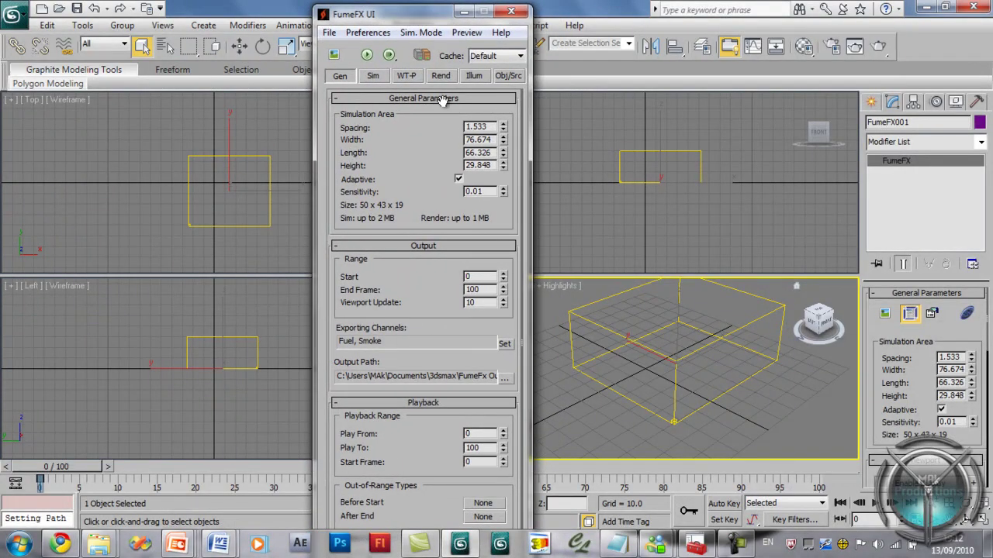
left_click_drag(377, 303, 387, 282)
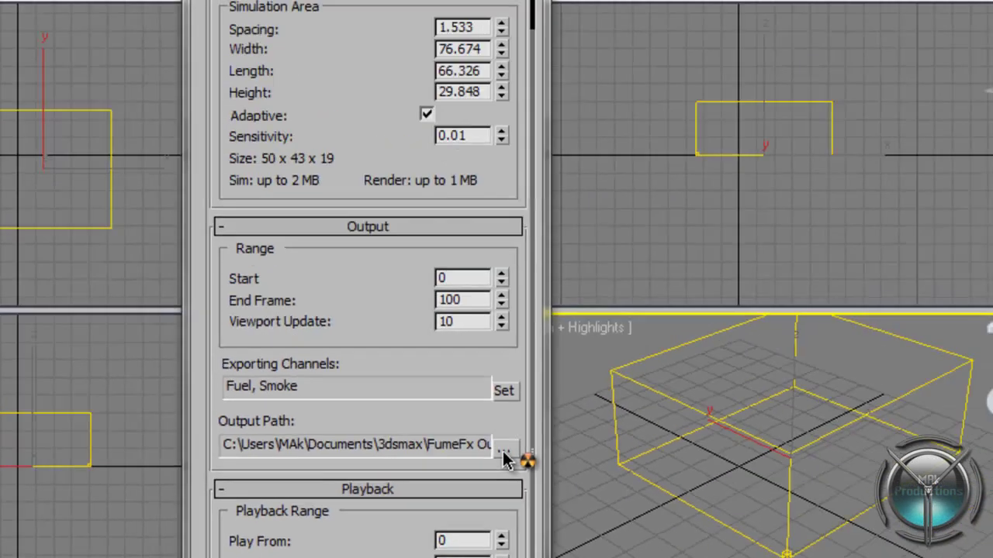
- Browse for the FumeFX output path and go to the 3dsmax folder in the Documents library
left_click(502, 454)
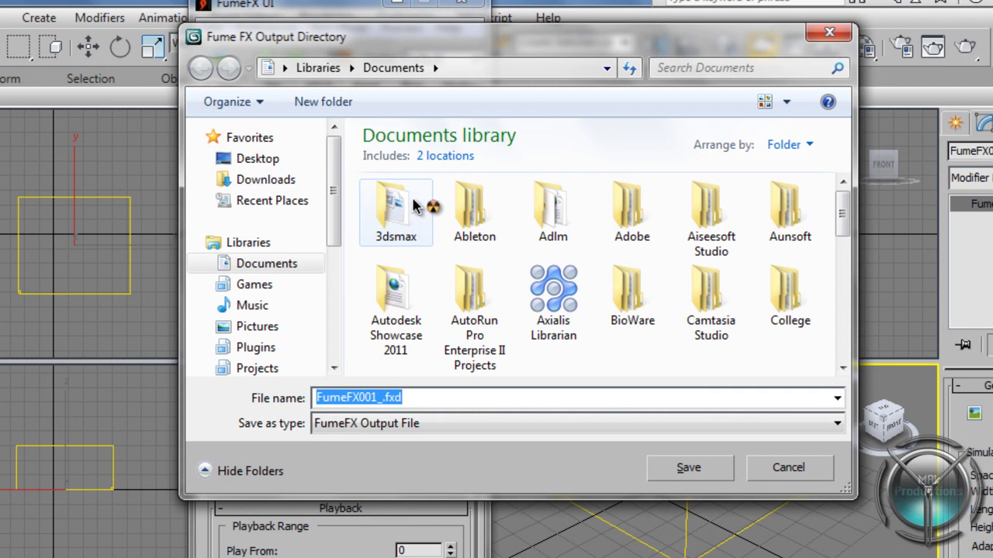
double_click(413, 214)
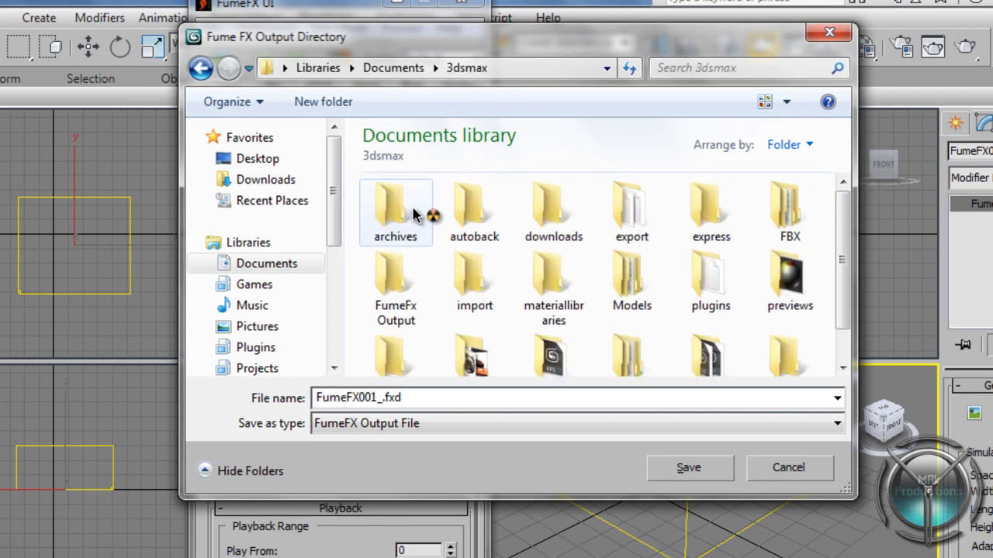
left_click_drag(844, 229, 844, 267)
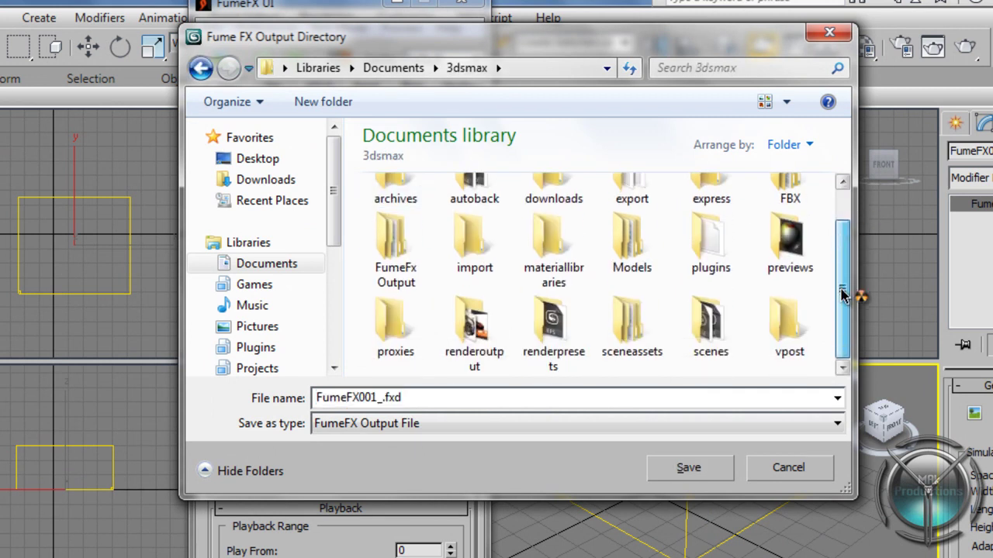
- Enlarge the output directory window and show its folders as large icons
left_click_drag(536, 41, 256, 3)
left_click_drag(564, 448, 834, 554)
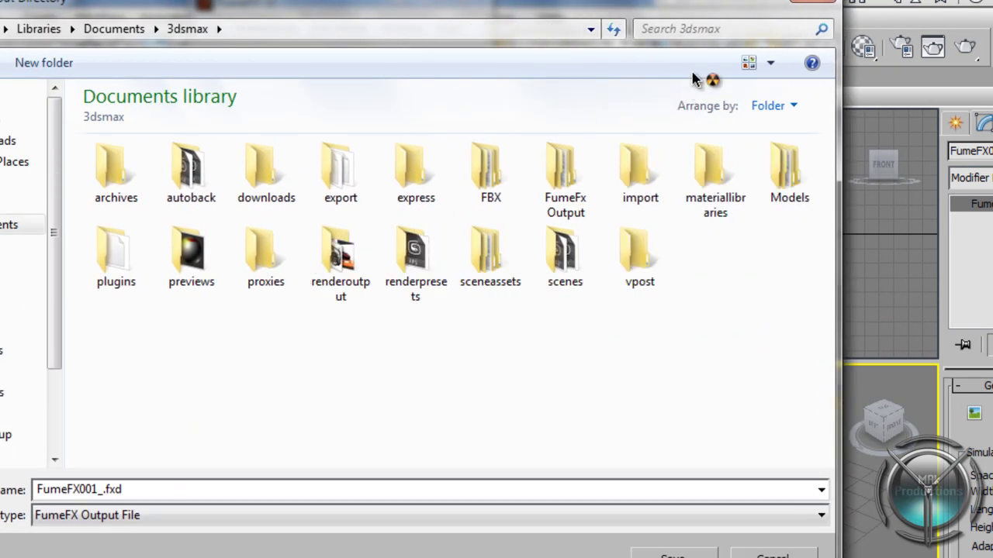
right_click(392, 383)
mouse_move(505, 414)
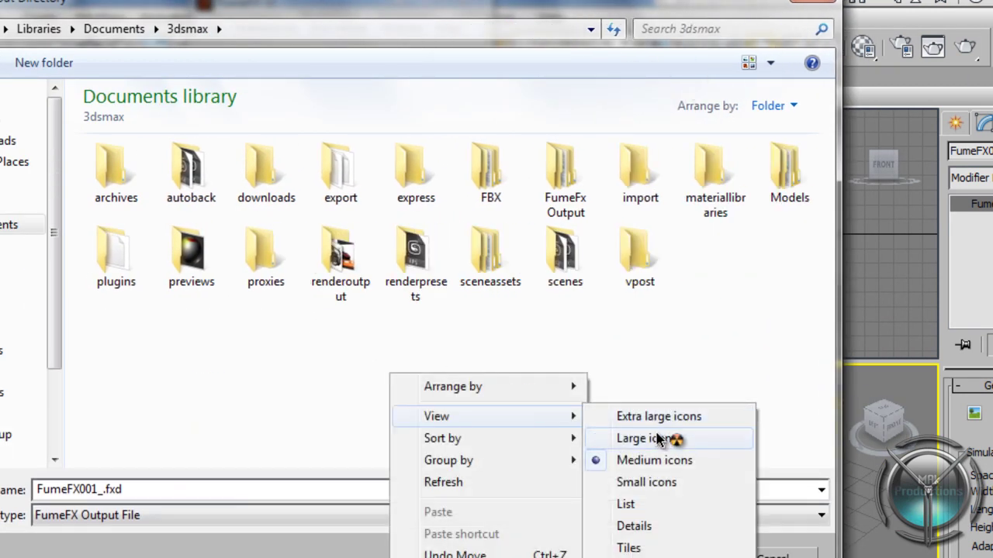
left_click(667, 439)
- Look inside the FumeFx Output folder and its Burnout subfolder
left_click(131, 314)
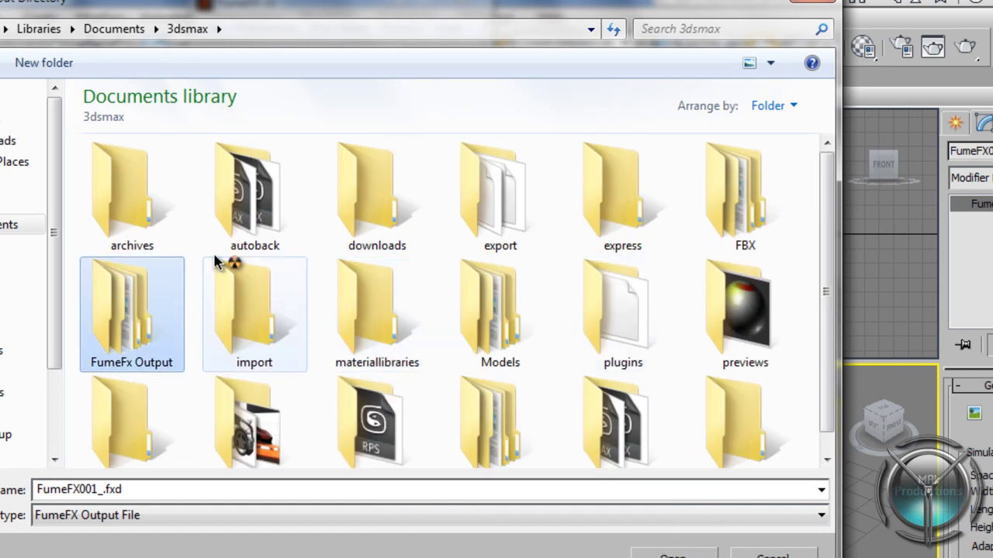
double_click(132, 310)
key("BackSpace")
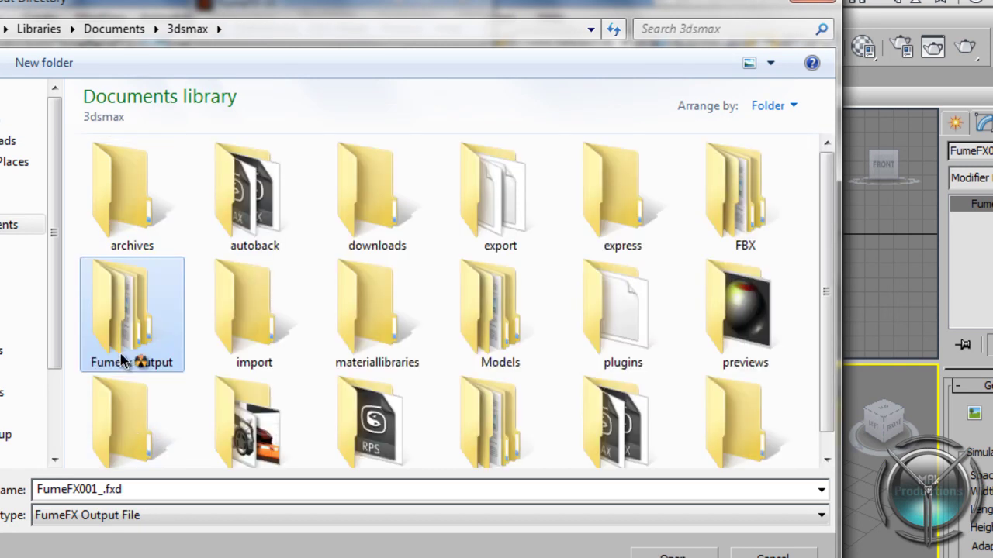
double_click(157, 330)
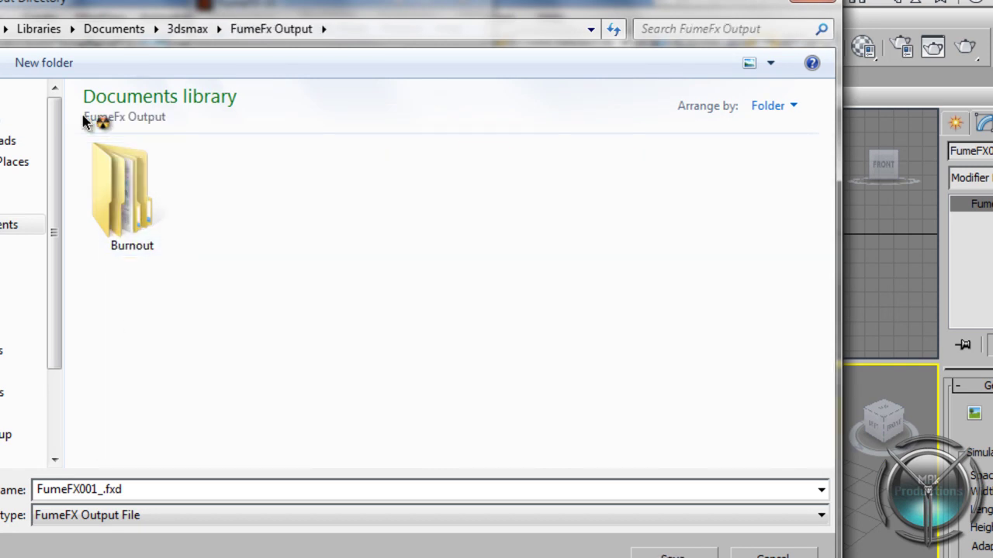
left_click(135, 200)
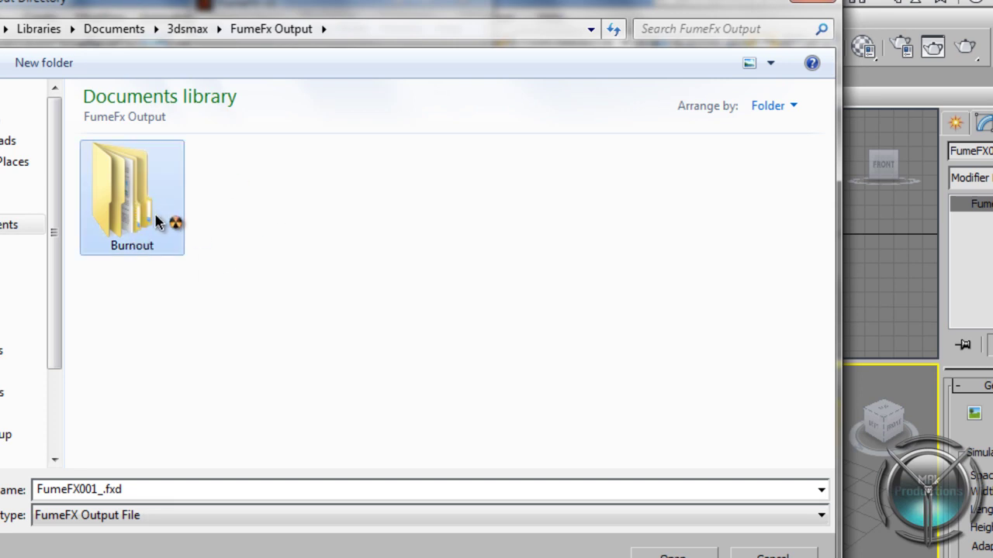
double_click(127, 209)
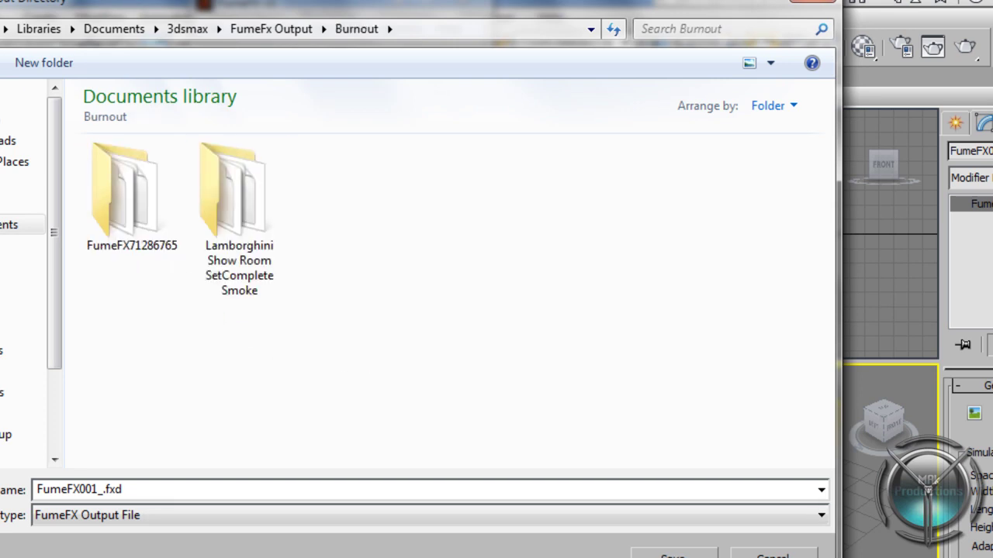
key("BackSpace")
left_click(316, 206)
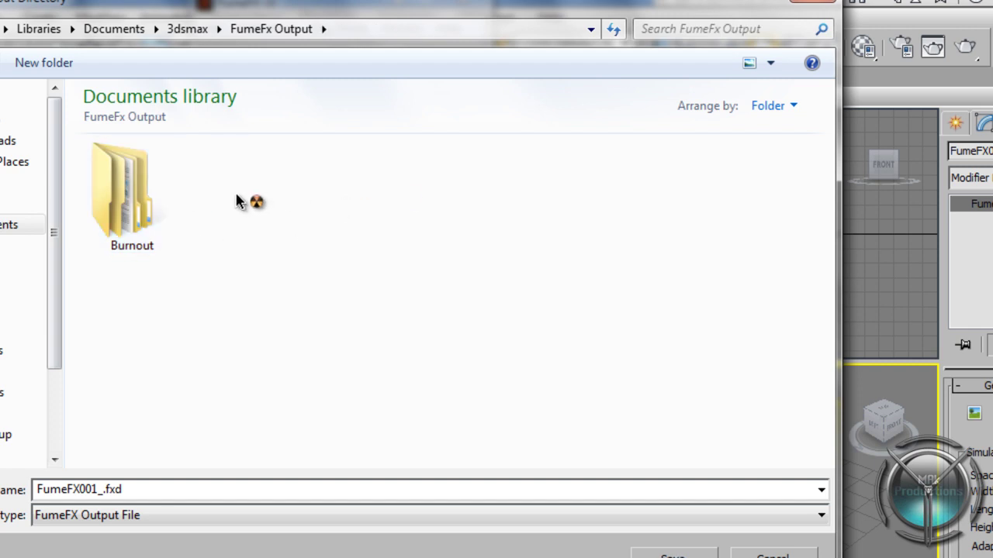
- Examine the simulation cache files in Burnout's FumeFX71286765 folder, then go back up to FumeFx Output
double_click(128, 205)
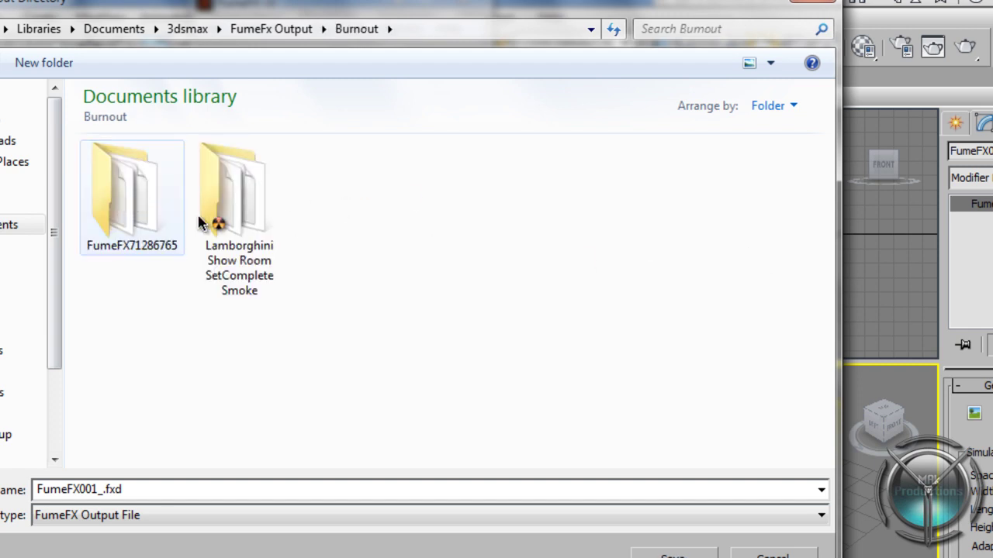
double_click(125, 213)
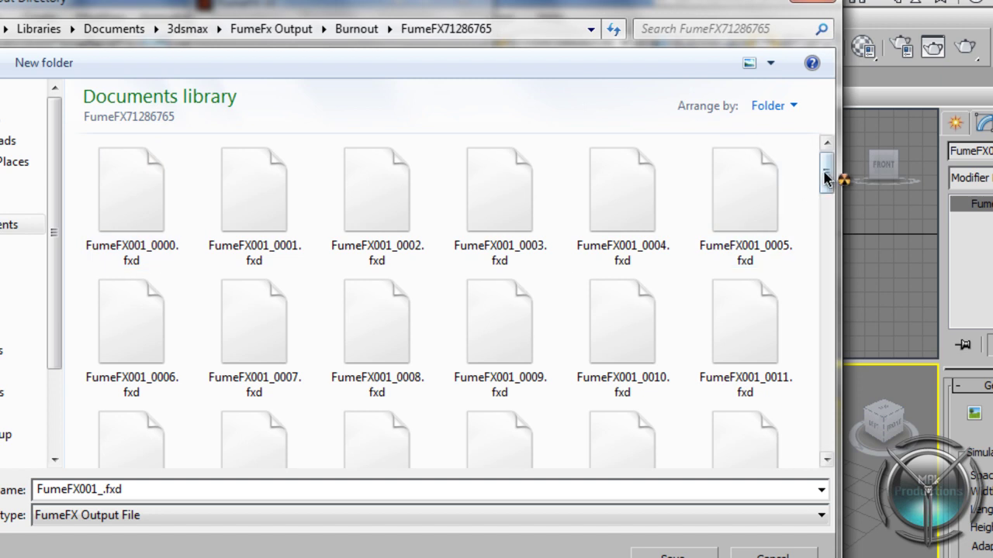
left_click_drag(828, 173, 831, 427)
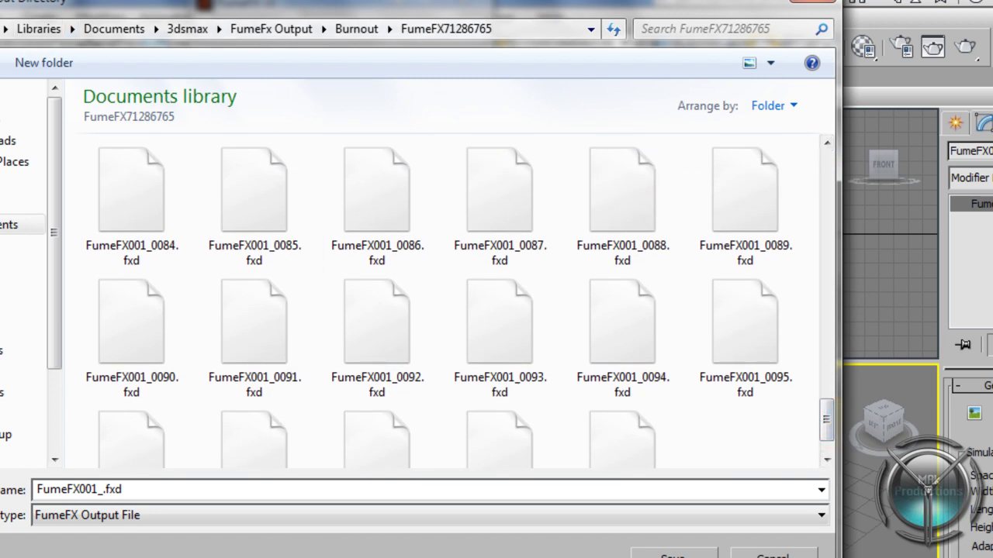
key("BackSpace")
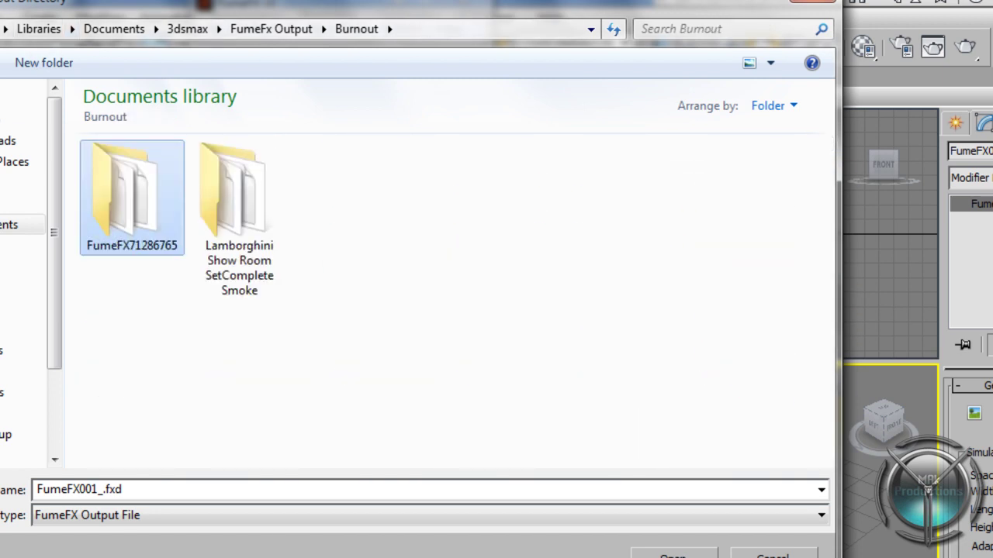
key("BackSpace")
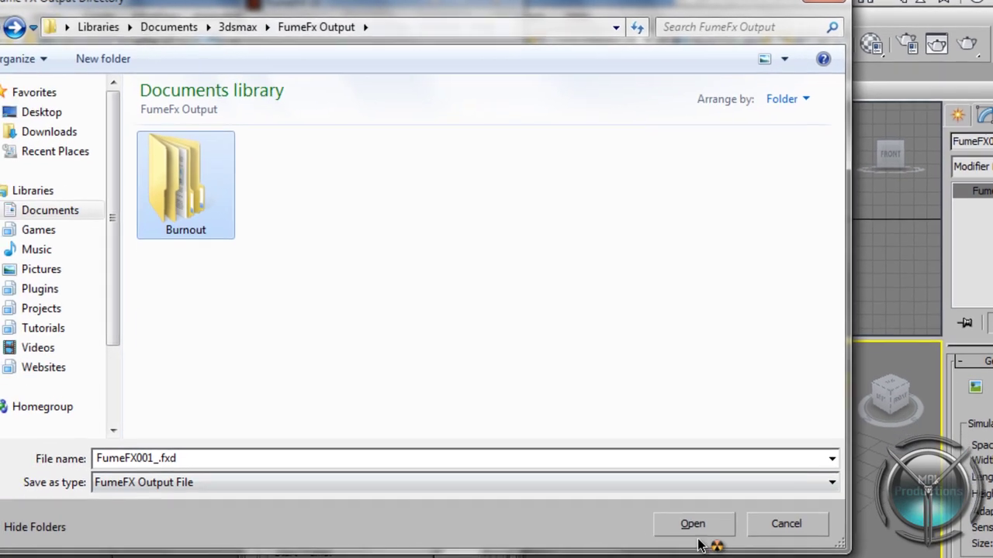
- Open the Burnout folder as the output location, then leave the output directory selection without saving
left_click(671, 556)
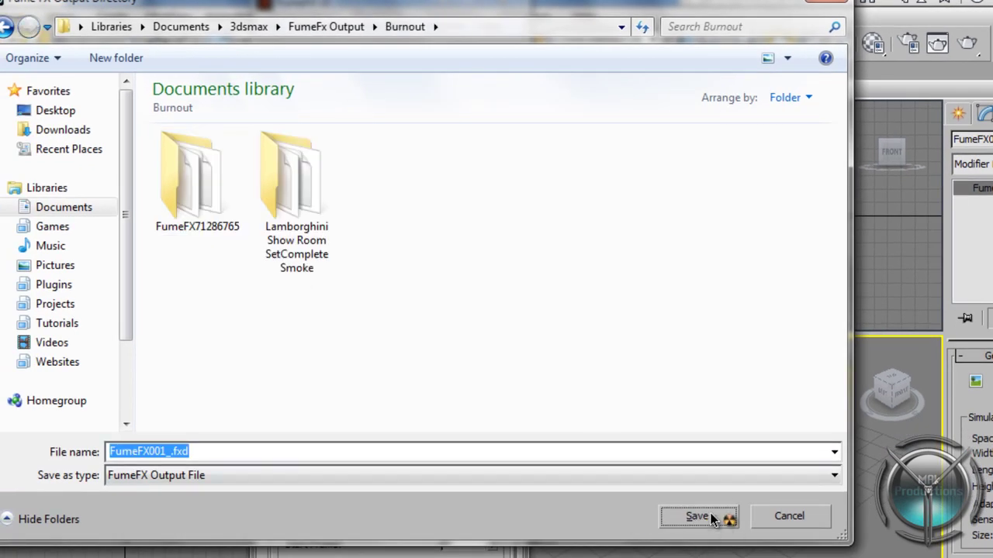
left_click(798, 522)
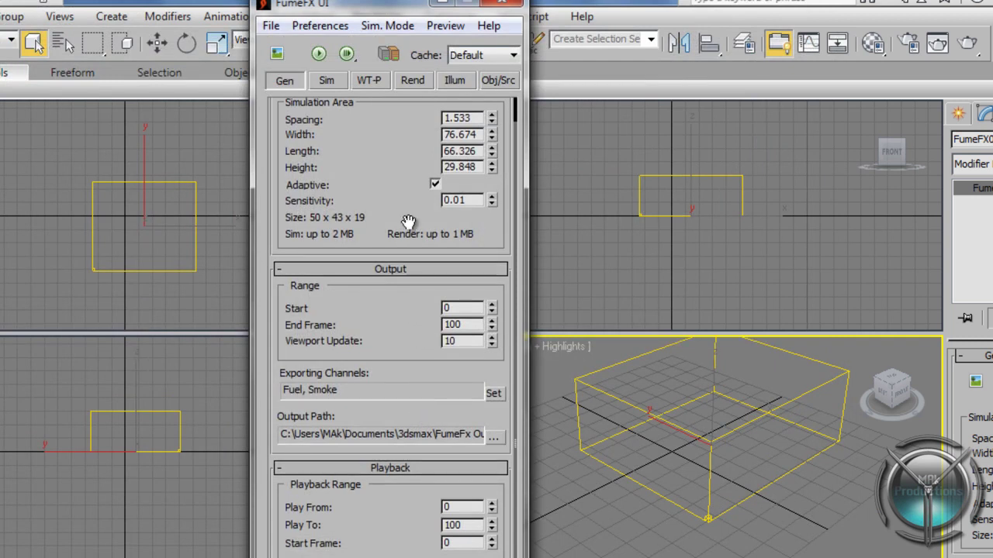
mouse_move(400, 3)
left_mouse_down()
mouse_move(400, 108)
mouse_move(392, 22)
left_mouse_up()
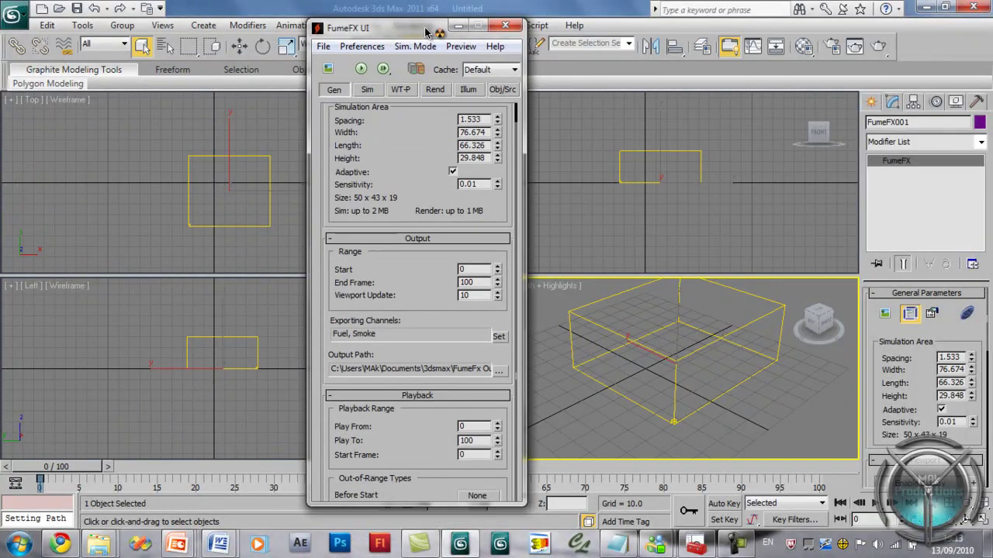
- Switch to Notepad, mark the invalid output path problem with (*) and highlight the "Unable to register" entry
left_click(649, 542)
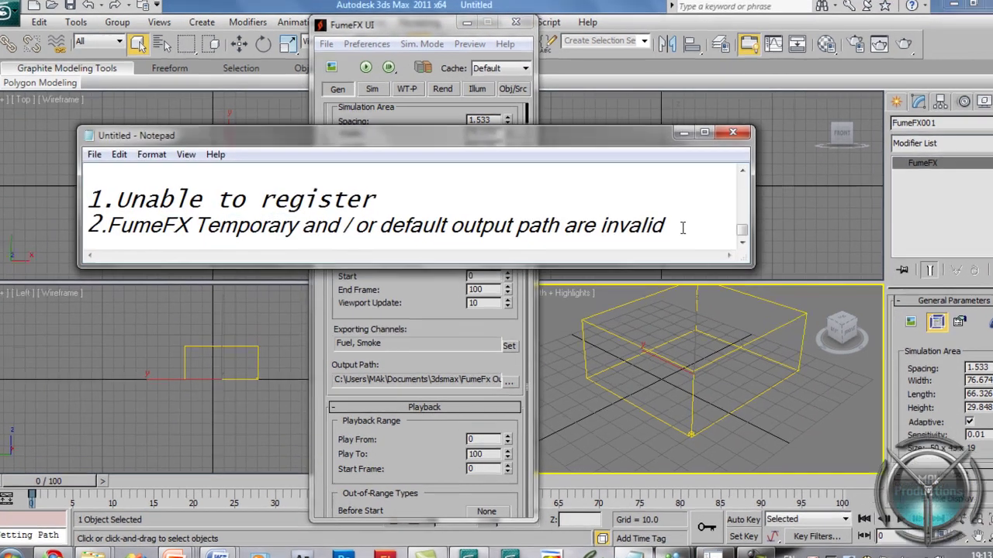
type("(*")
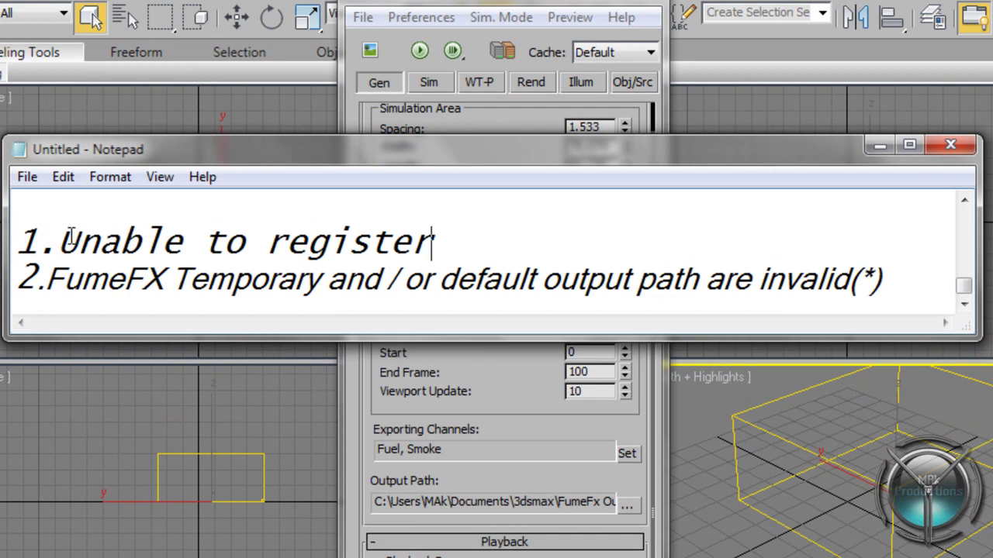
left_click_drag(78, 237, 415, 242)
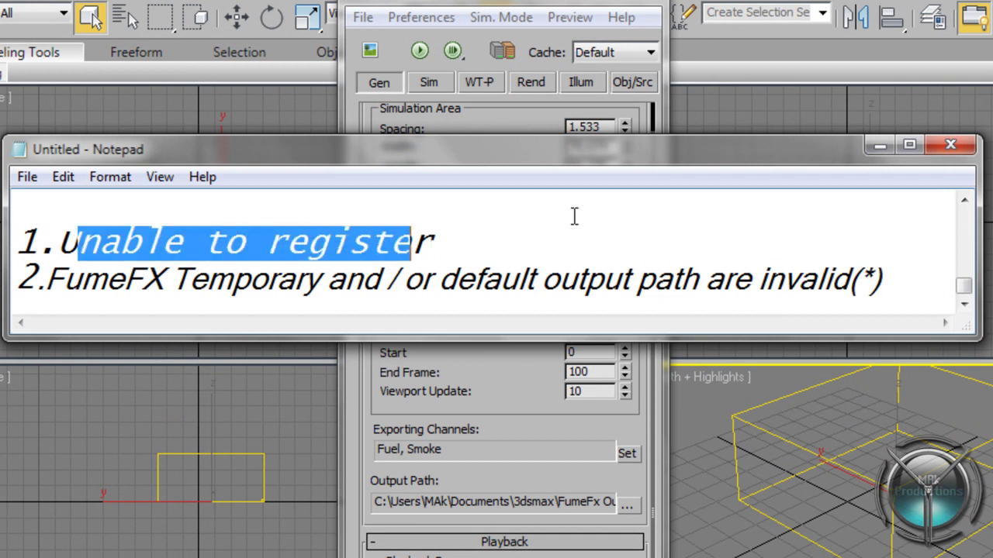
- Put the notes away, close the FumeFX UI window and delete the FumeFX container from the scene
left_click(876, 149)
left_click(634, 4)
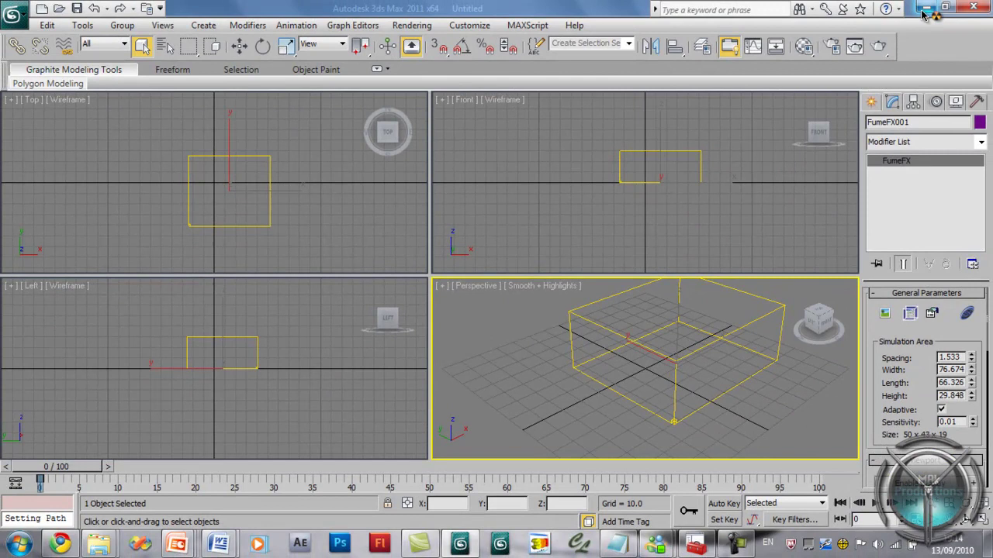
key("Delete")
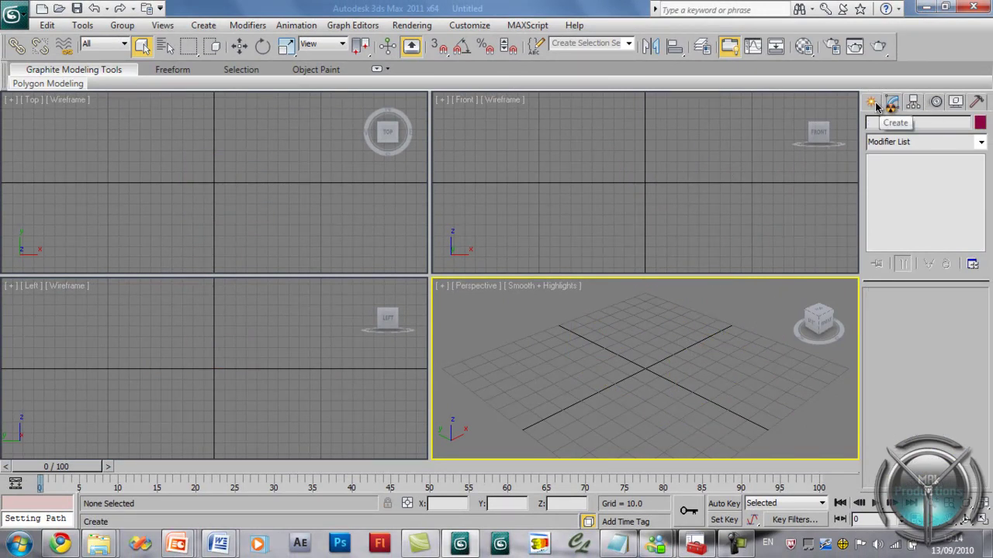
- Open services.msc and stop the DCPFLICS service
left_click(17, 543)
left_click(84, 508)
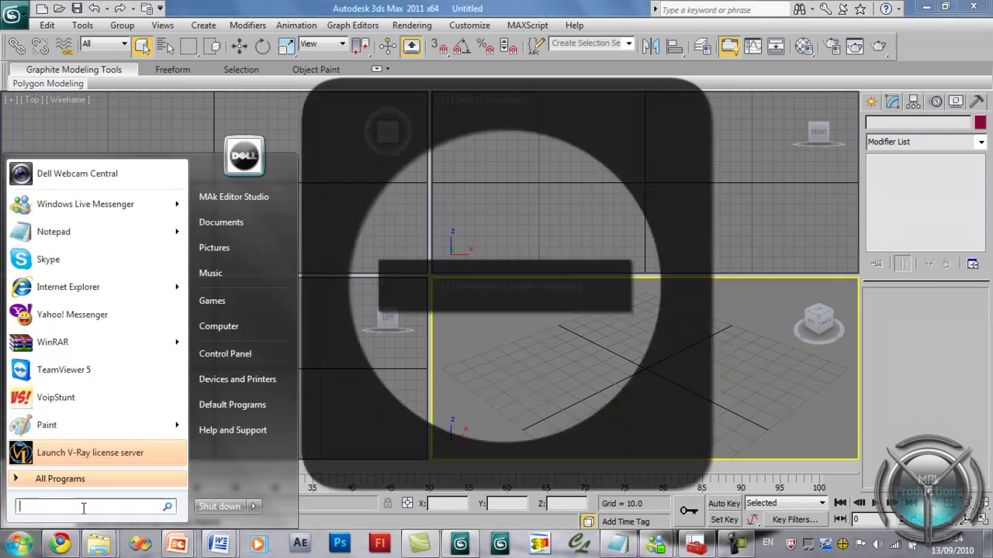
type("services.msc")
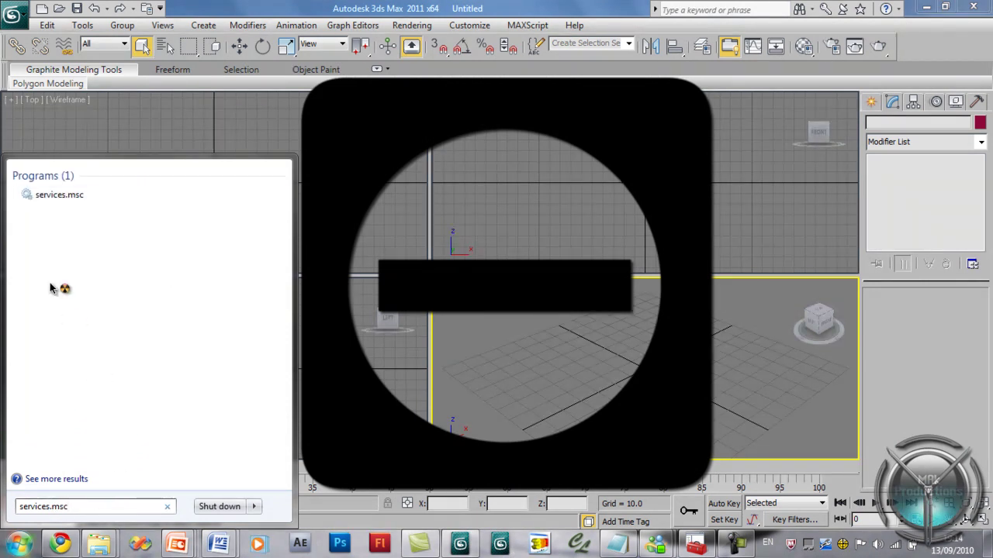
left_click(56, 195)
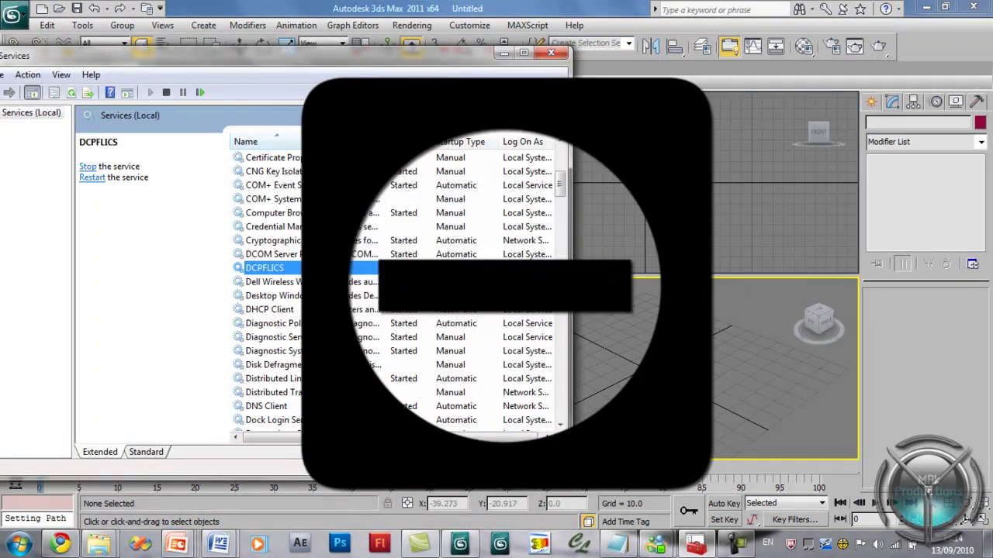
right_click(279, 271)
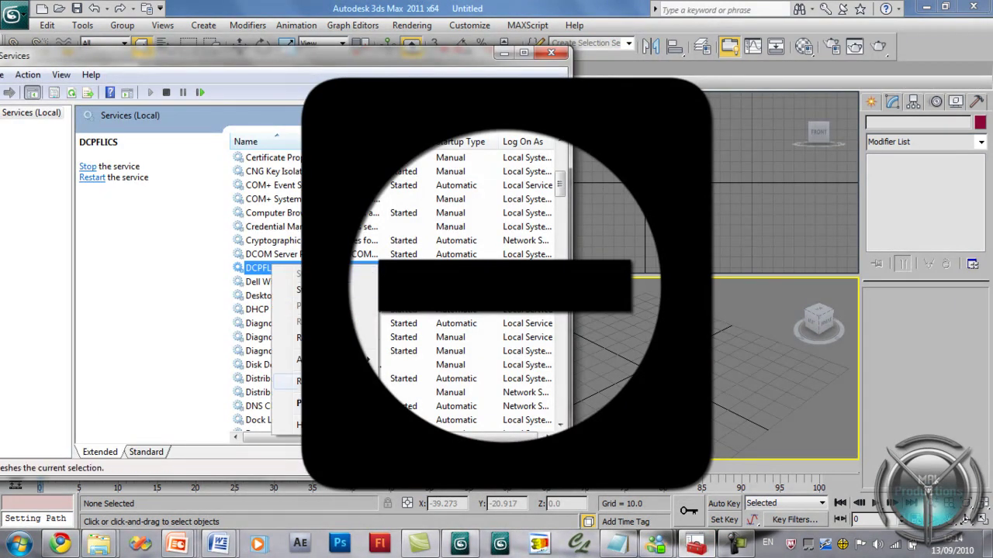
left_click(310, 299)
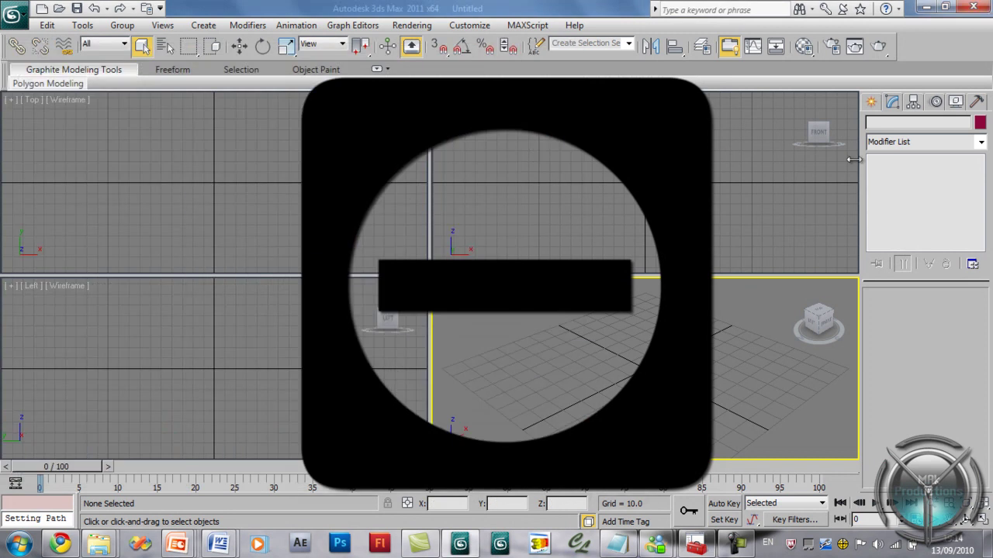
- Try to create a FumeFX container in the Perspective viewport, move the DCPFLICS authorization window aside and close it
left_click(874, 105)
left_click(904, 149)
left_click(908, 150)
left_click(890, 199)
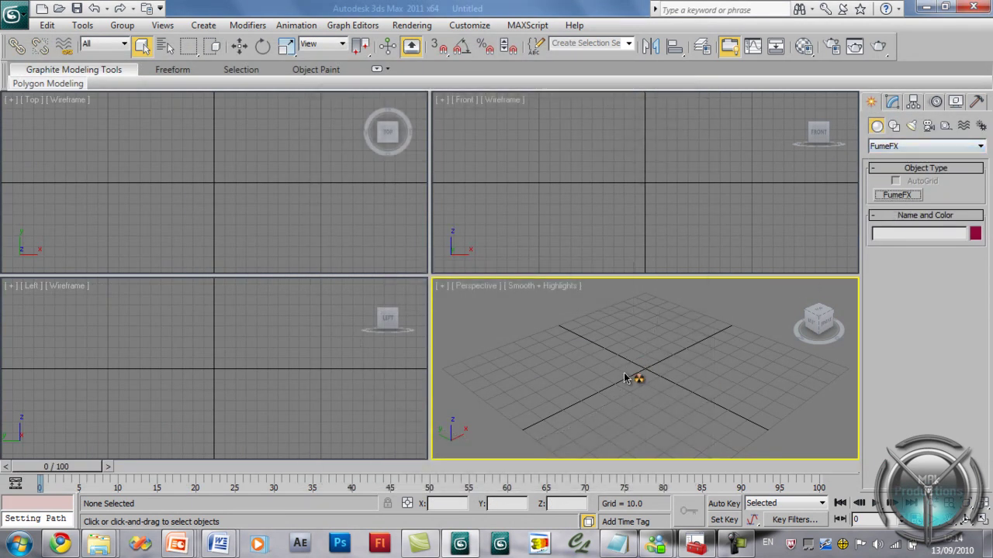
left_click(645, 363)
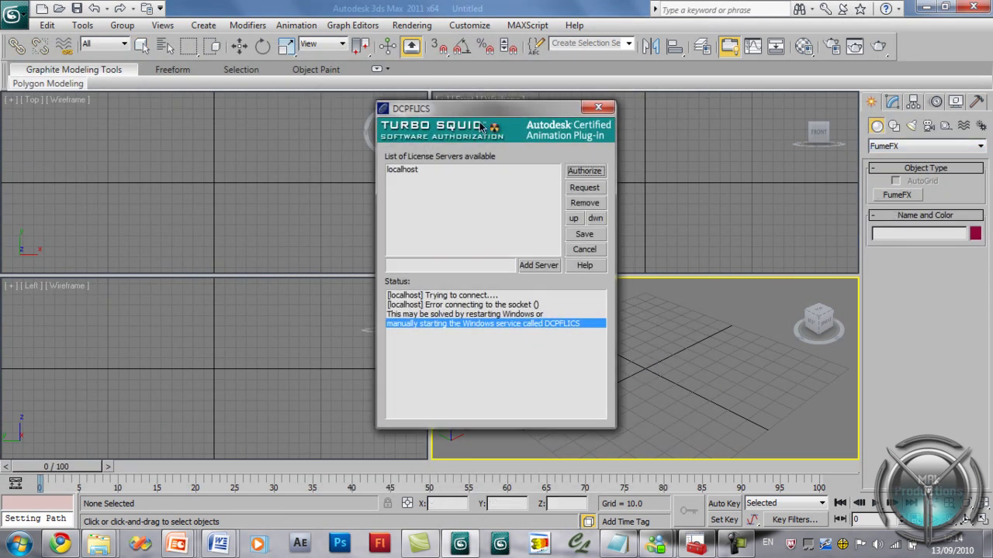
left_click_drag(473, 104, 347, 107)
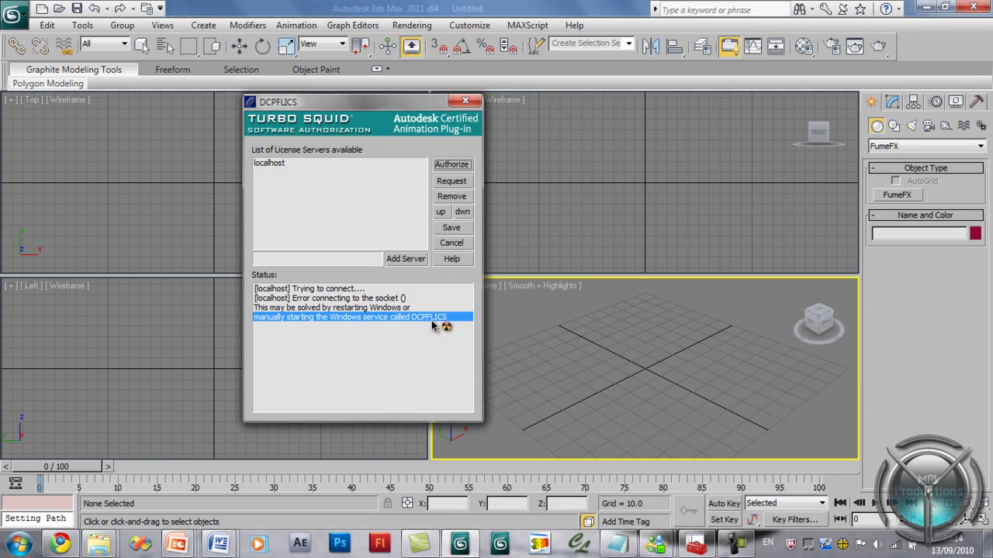
left_click(466, 101)
- Open the DCPFLICS folder in Program Files (x86) on drive C and select all its contents
left_click(20, 543)
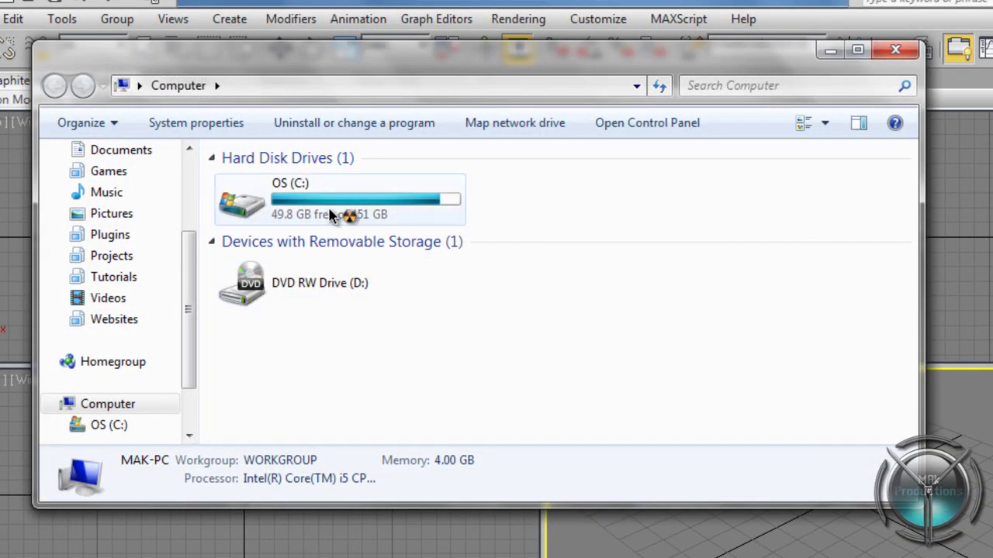
left_click(344, 214)
double_click(308, 208)
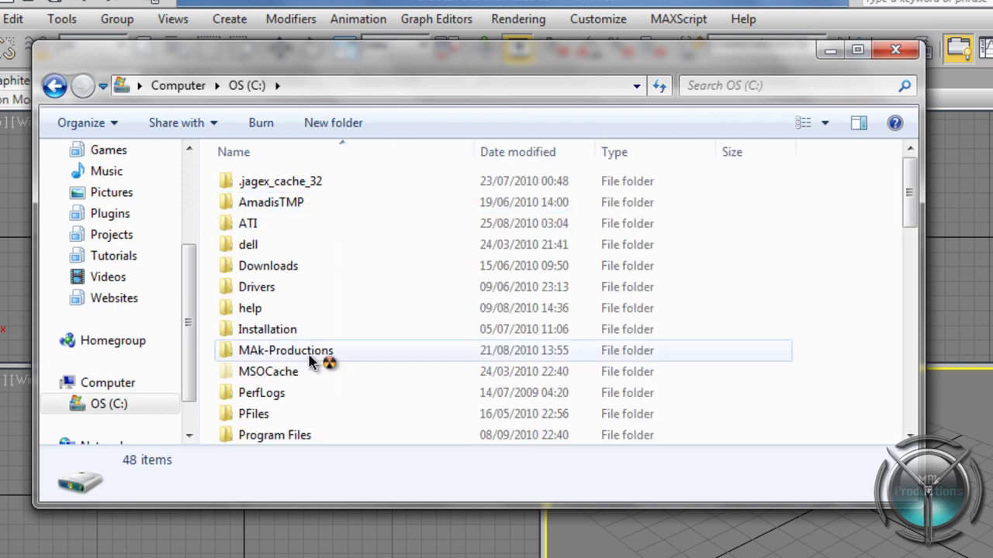
double_click(764, 64)
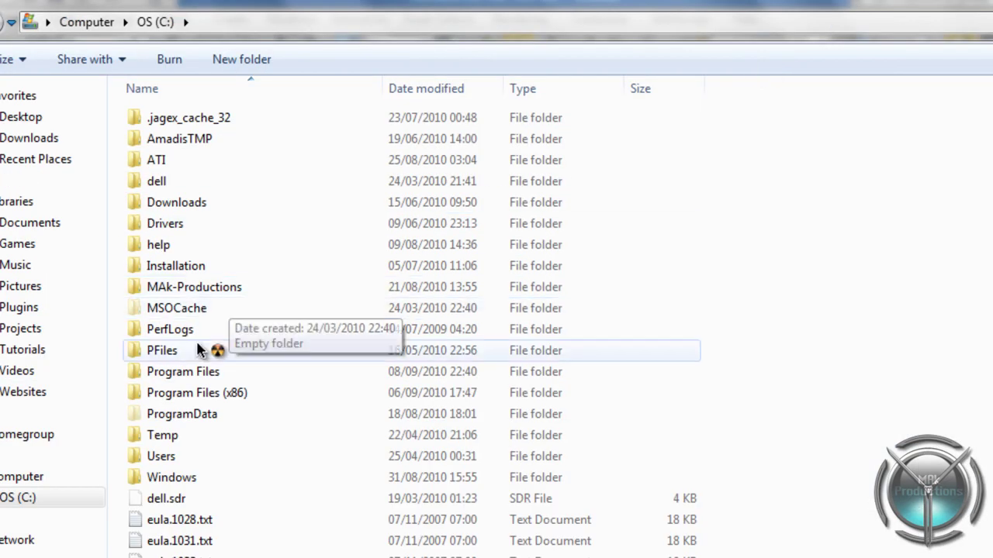
left_click(190, 397)
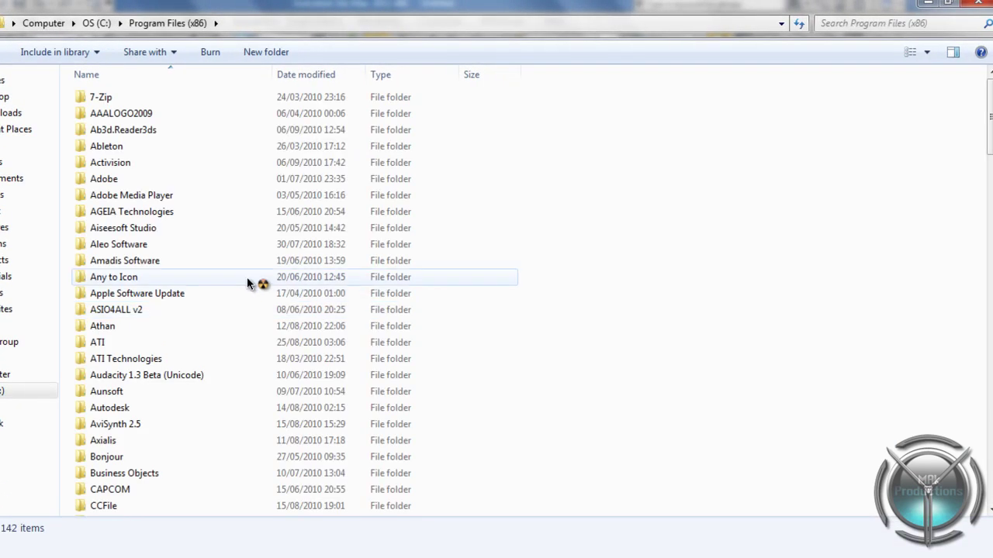
left_click(149, 296)
key("d")
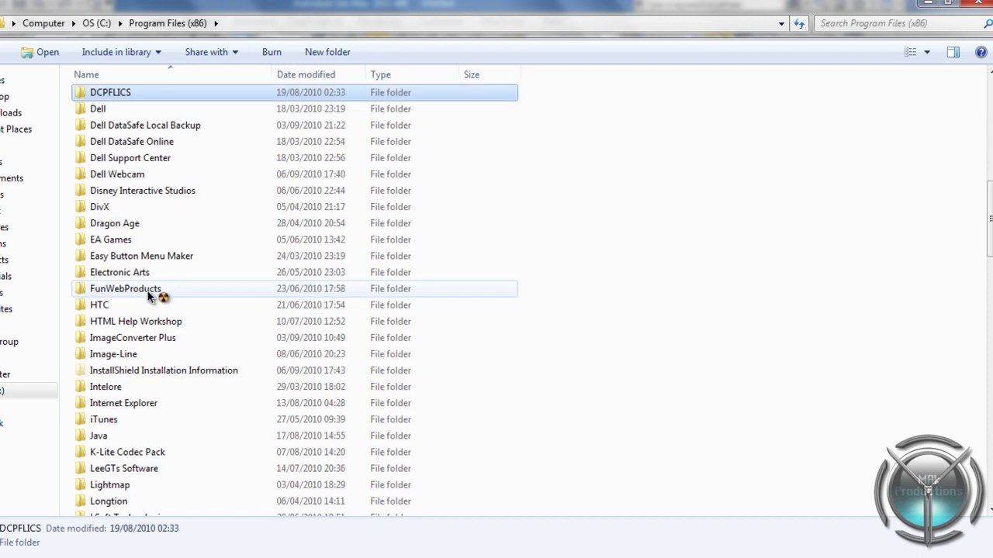
double_click(120, 96)
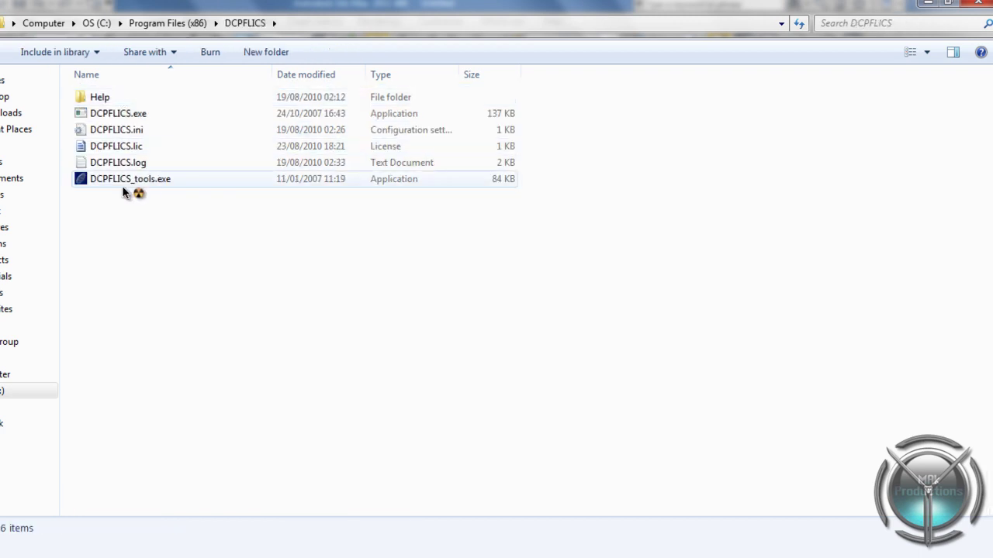
left_click_drag(163, 217, 110, 91)
left_click(104, 180)
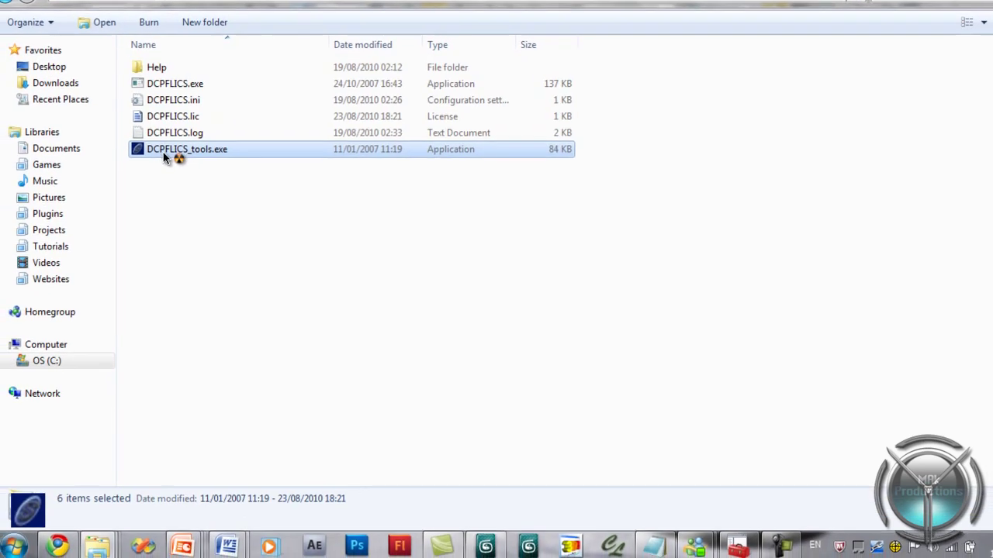
key("super")
type("dcp")
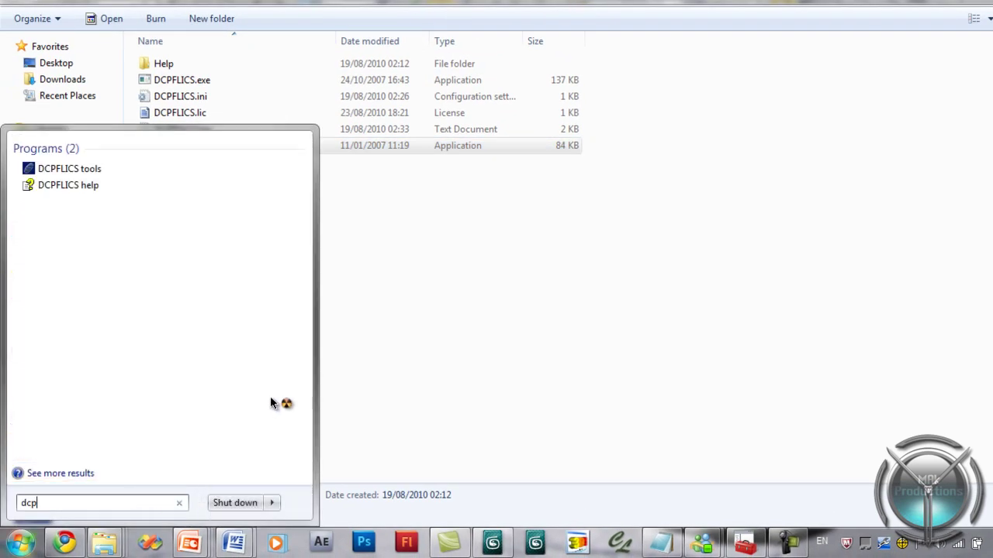
left_click(366, 339)
- Run DCPFLICS_tools.exe from the DCPFLICS folder as administrator
left_click(197, 145)
right_click(141, 182)
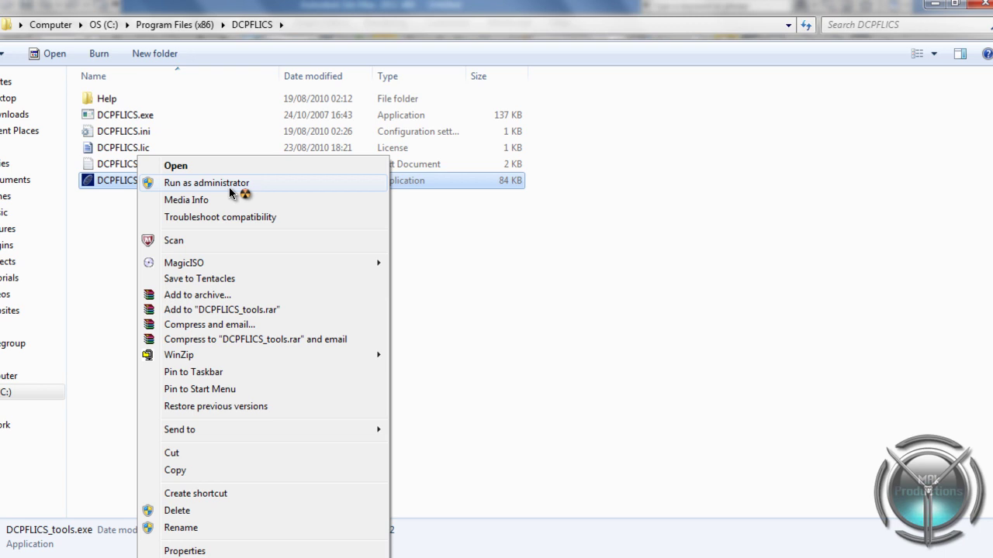
left_click(230, 184)
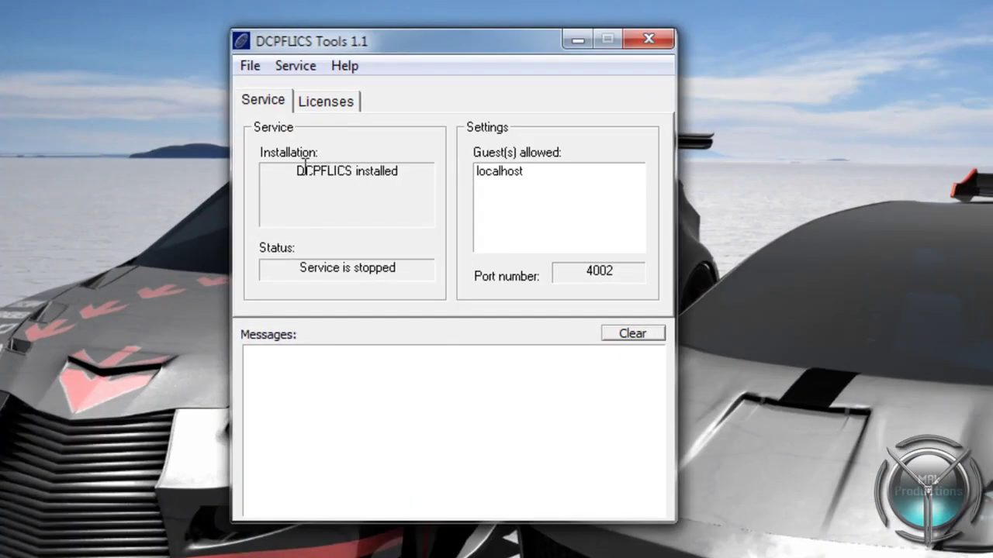
- Issue the install command for the DCPFLICS service in DCPFLICS Tools and start the service
left_click_drag(263, 169, 289, 172)
left_click(347, 170)
left_click(296, 66)
left_click(333, 90)
left_click_drag(303, 171, 414, 162)
left_click(296, 65)
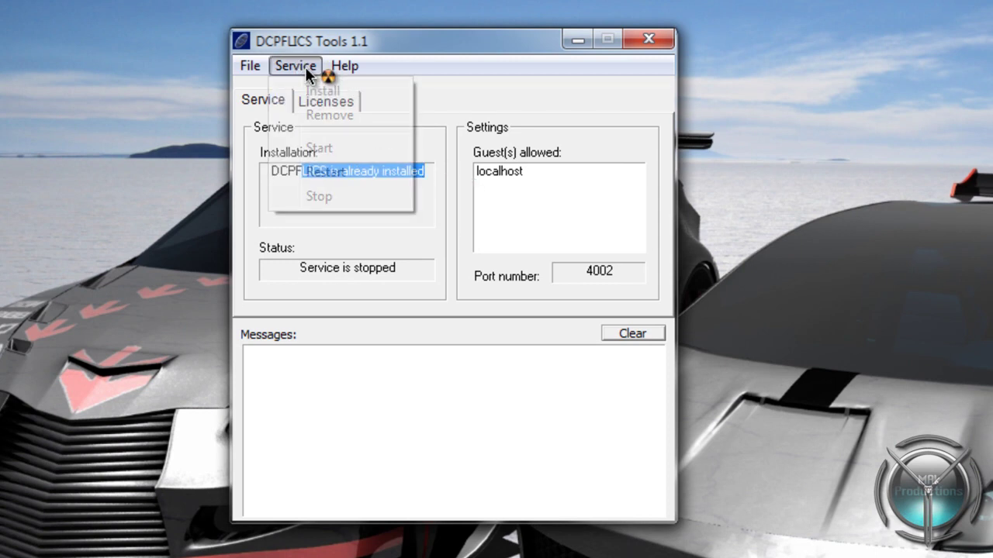
left_click(329, 149)
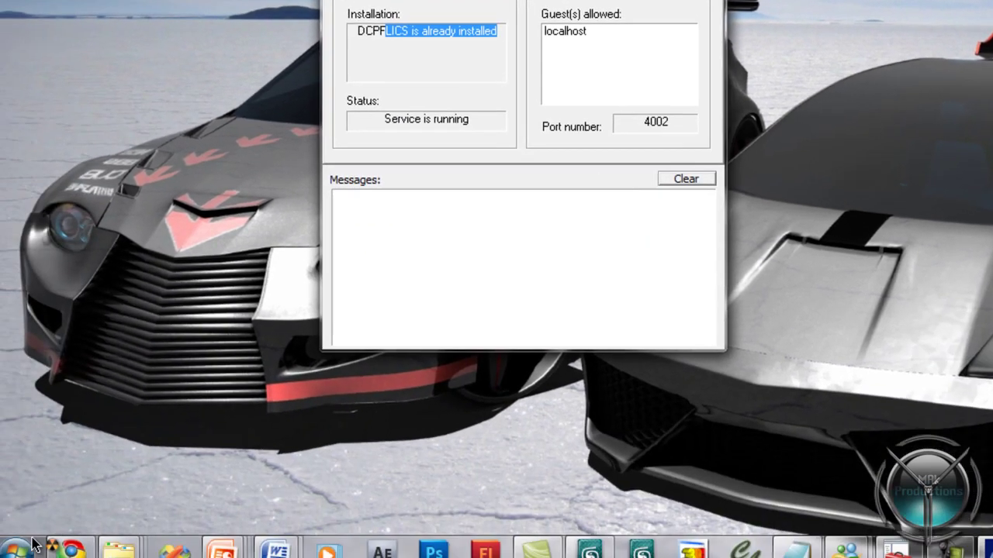
- Open services.msc and move the DCPFLICS Tools window aside to uncover the services list
left_click(25, 539)
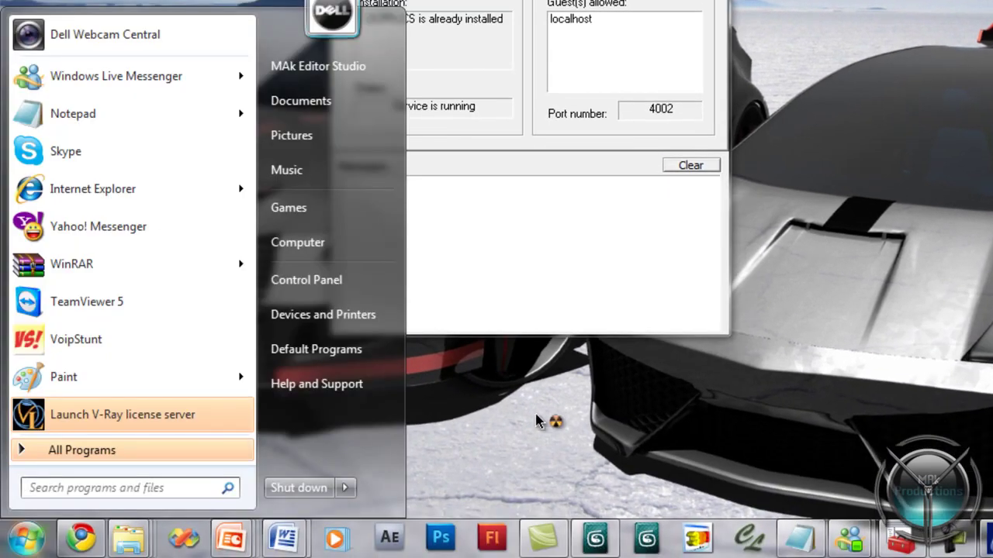
type("services.msc")
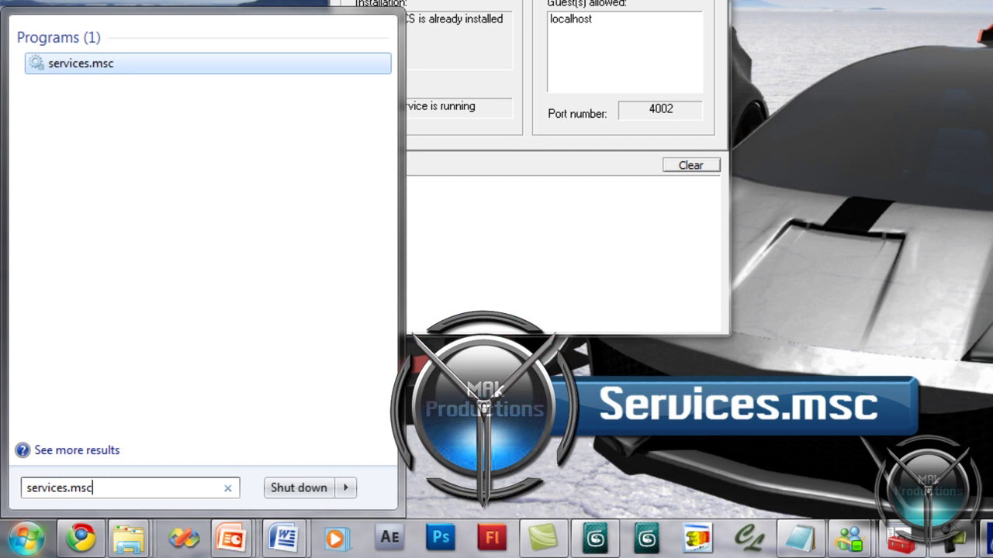
key("Return")
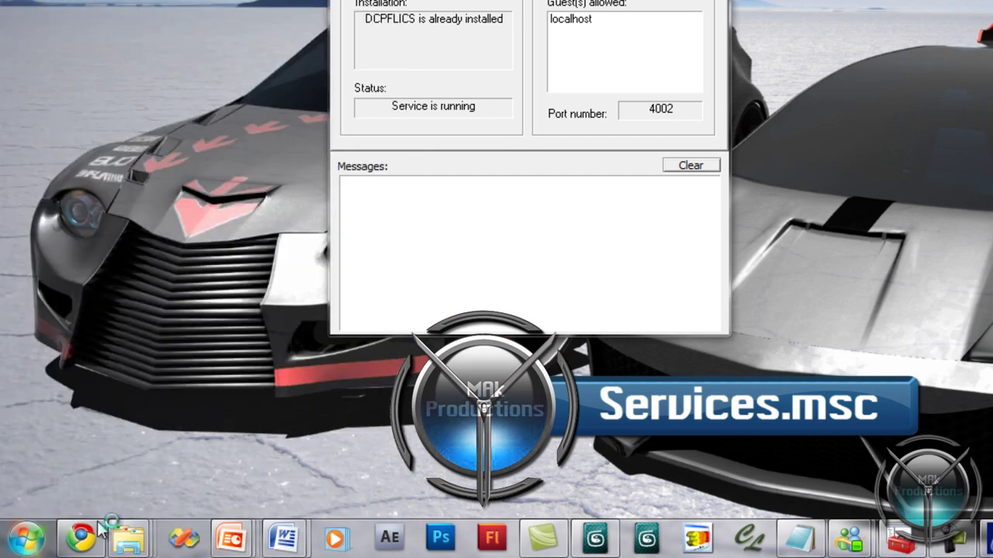
key("super")
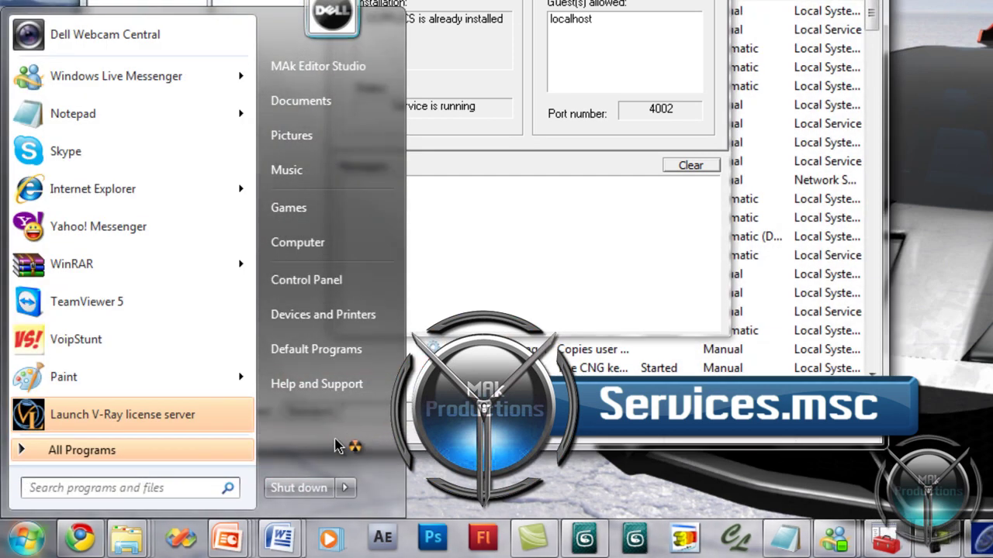
key("Escape")
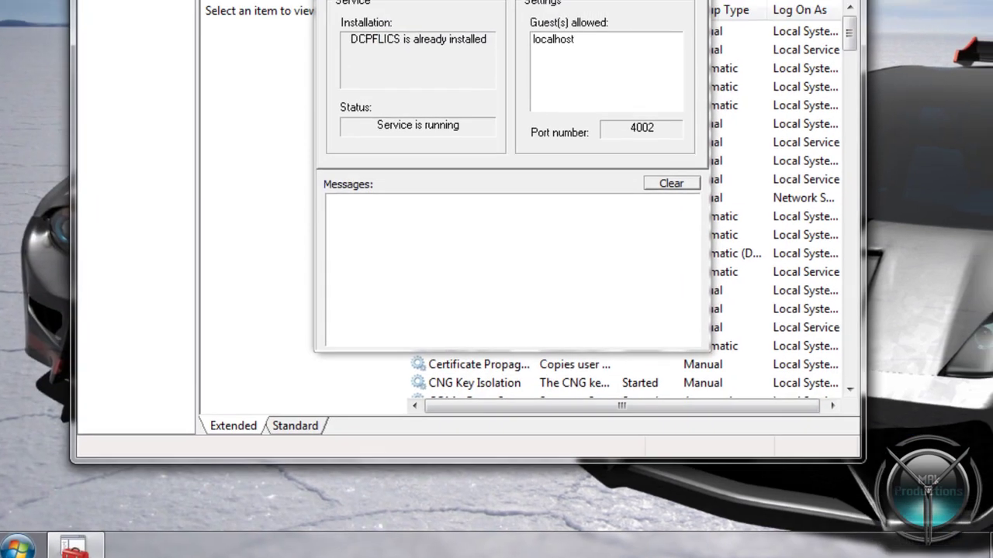
left_click_drag(487, 24, 919, 35)
left_click(450, 204)
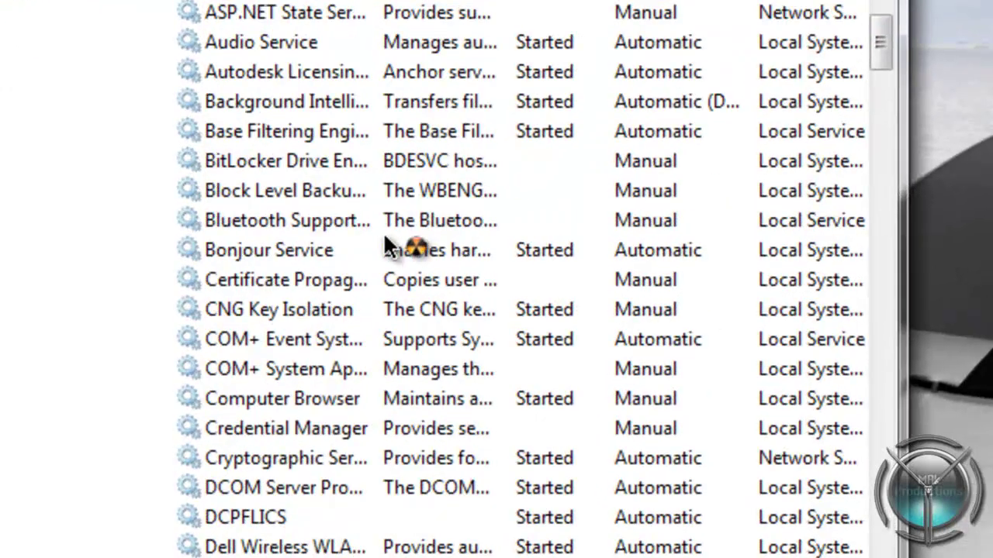
- Find the DCPFLICS service in the services list and open its properties
scroll(386, 245, "down", 2)
left_click(262, 335)
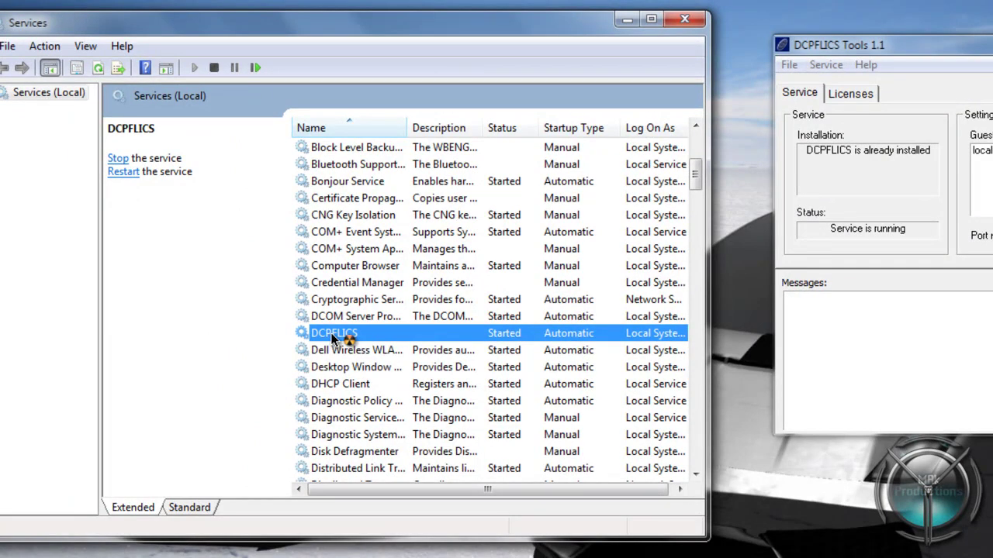
right_click(332, 339)
left_click(410, 503)
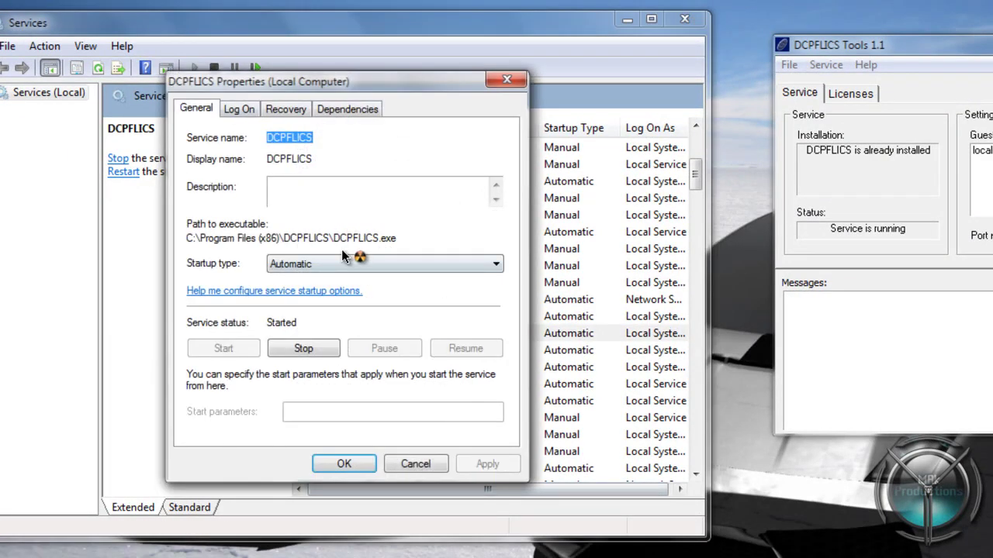
- Set the DCPFLICS service's startup type to Automatic, apply the change and close its properties
left_click(273, 264)
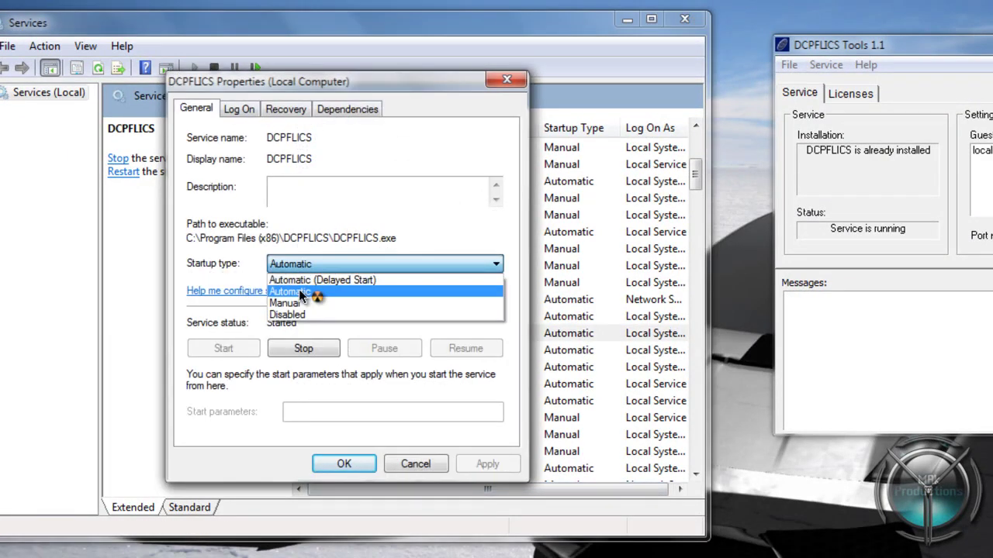
left_click(287, 302)
left_click(280, 267)
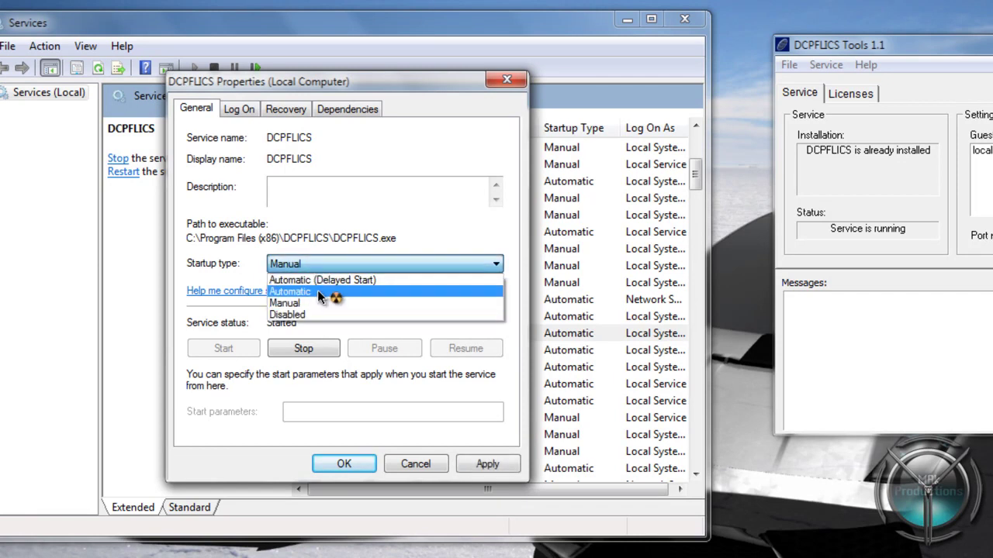
left_click(318, 292)
left_click(383, 266)
left_click(370, 289)
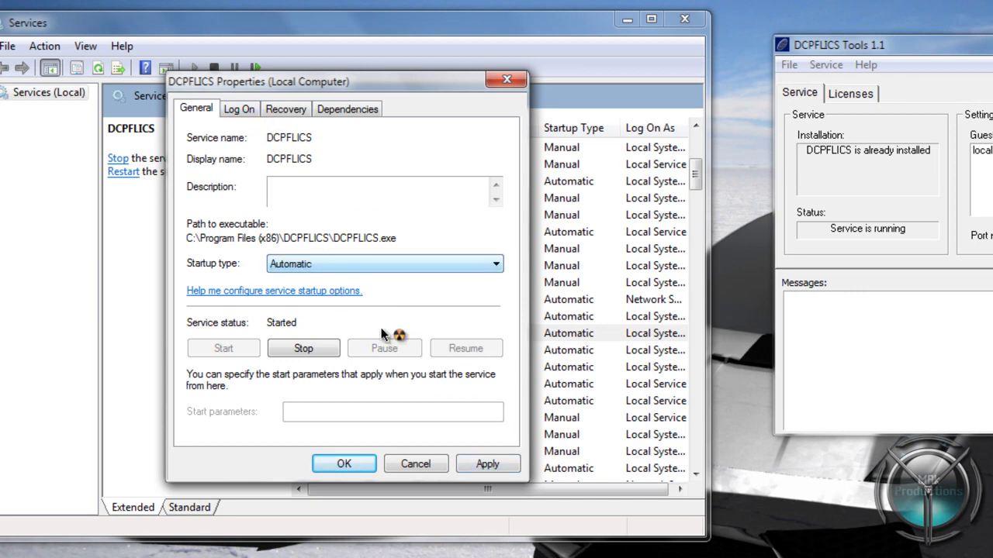
left_click(474, 464)
left_click(350, 466)
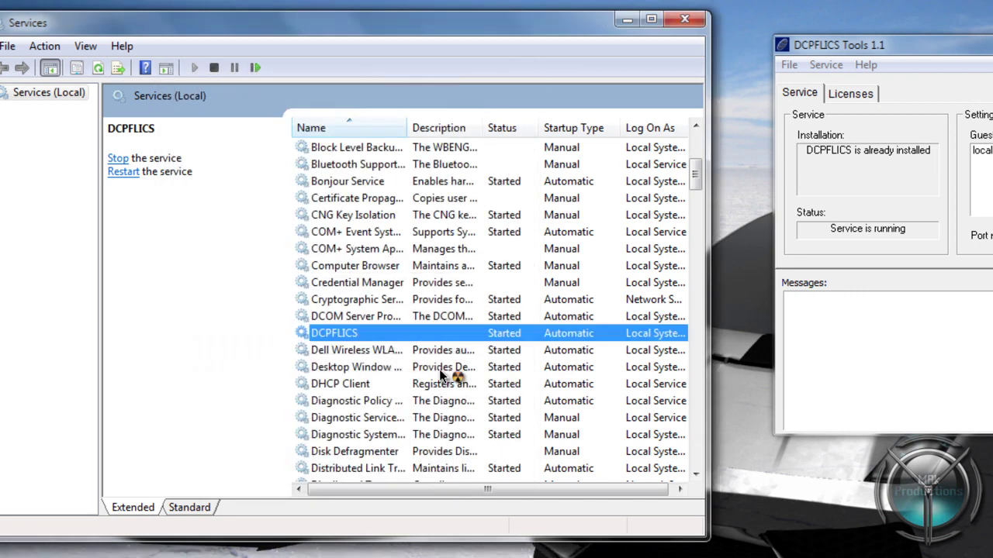
- Dismiss the DCPFLICS service's command list, close the Services window and refresh the desktop
right_click(338, 337)
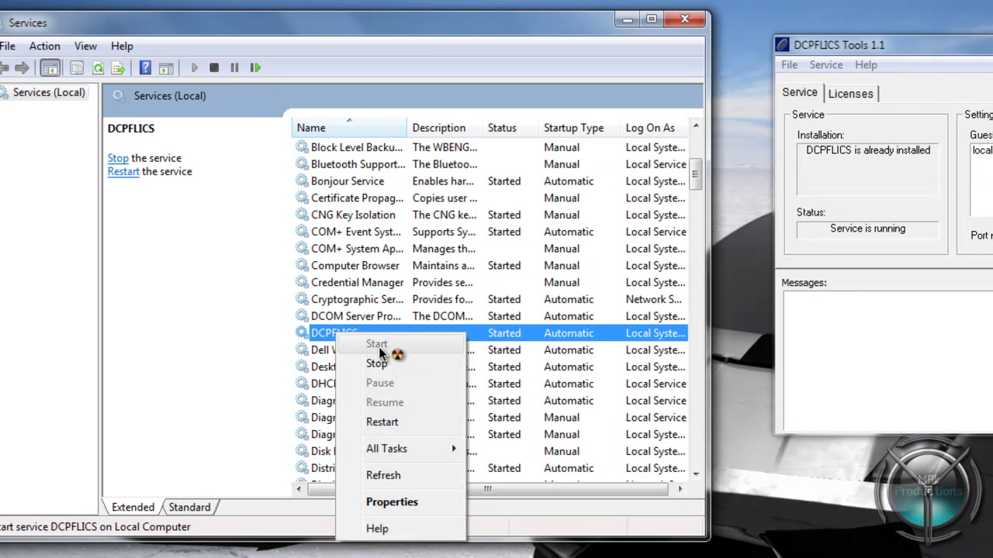
left_click(599, 30)
left_click(702, 21)
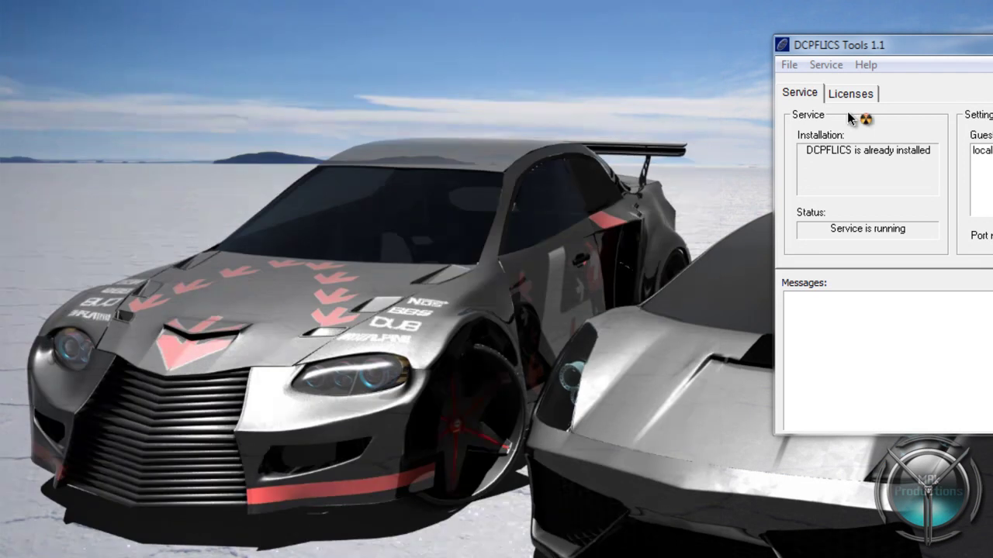
right_click(800, 142)
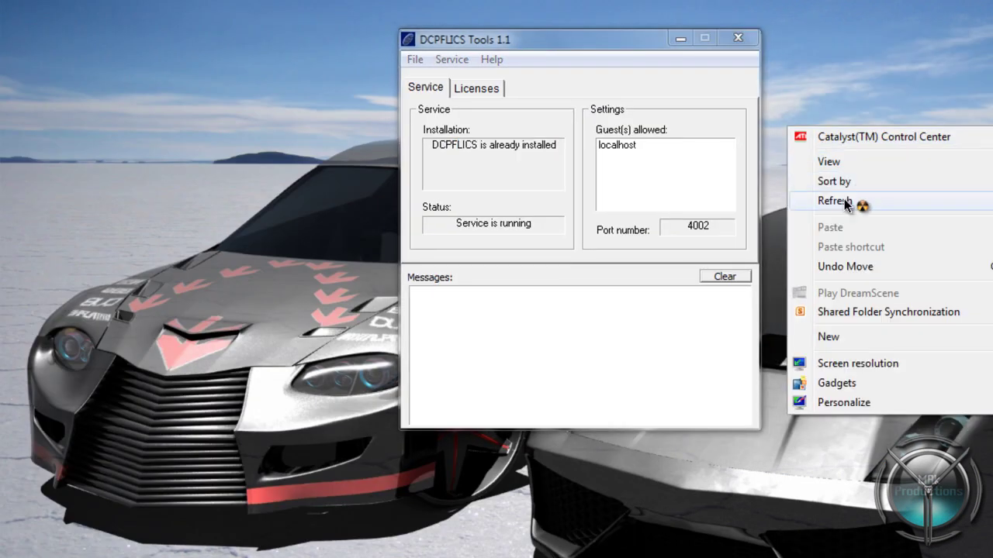
left_click(816, 201)
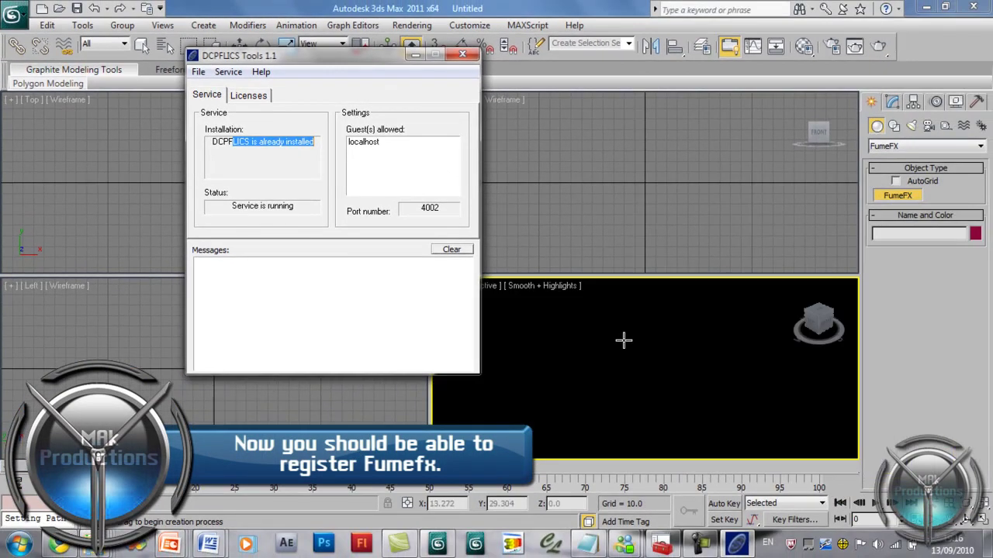
- In 3ds Max, create a FumeFX container about 62 wide, 47 long and 31 high in the Perspective view
left_click(742, 372)
left_click(650, 371)
left_click_drag(596, 360, 749, 350)
left_click(721, 290)
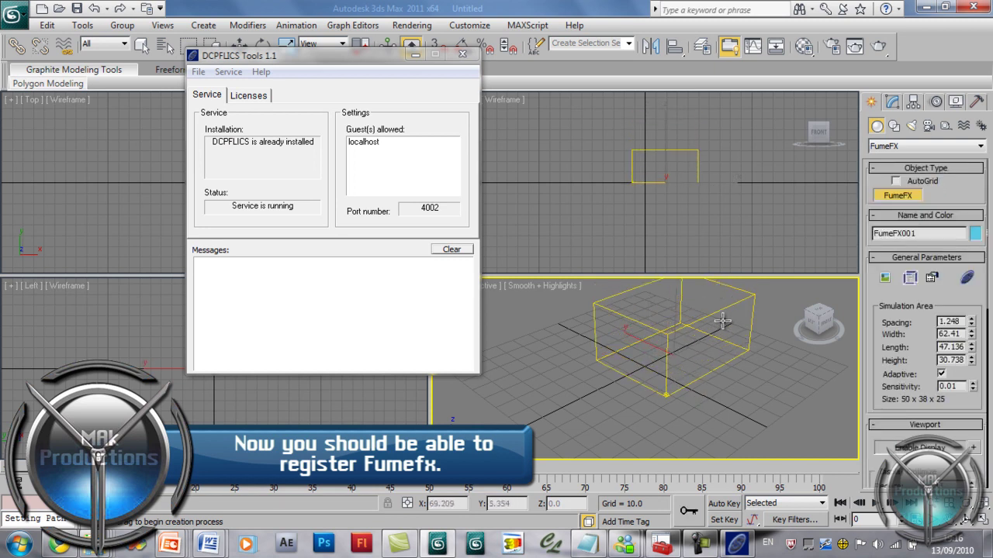
left_click(722, 324)
right_click(723, 325)
- Close DCPFLICS Tools and open the FumeFX UI for the new container, placing it clear of the Perspective view
left_click(462, 54)
left_click(914, 102)
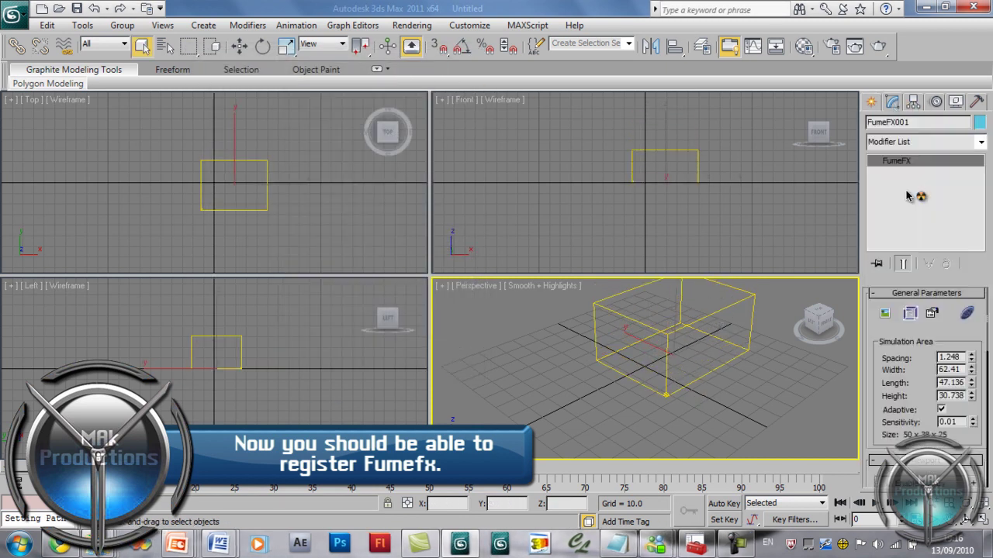
left_click(910, 313)
left_click_drag(437, 8, 336, 31)
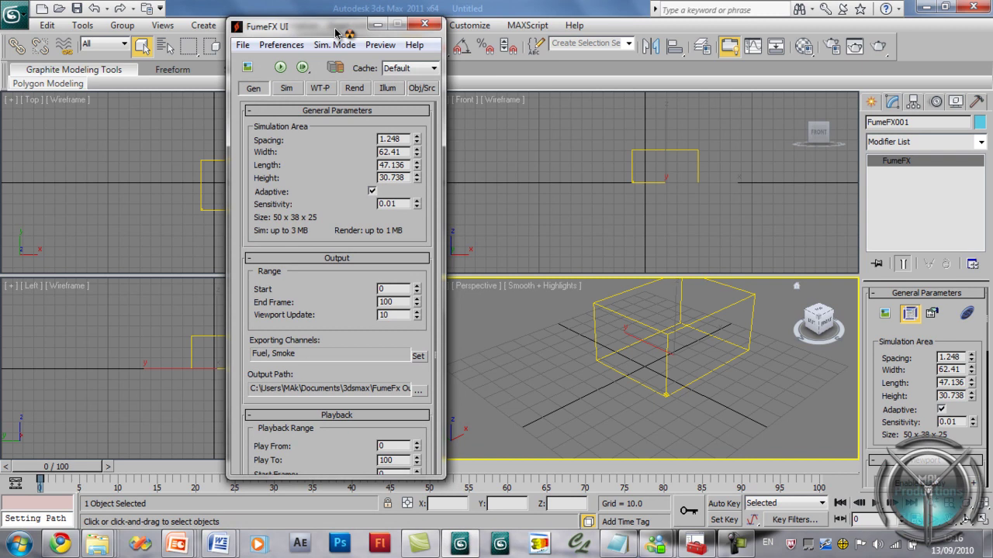